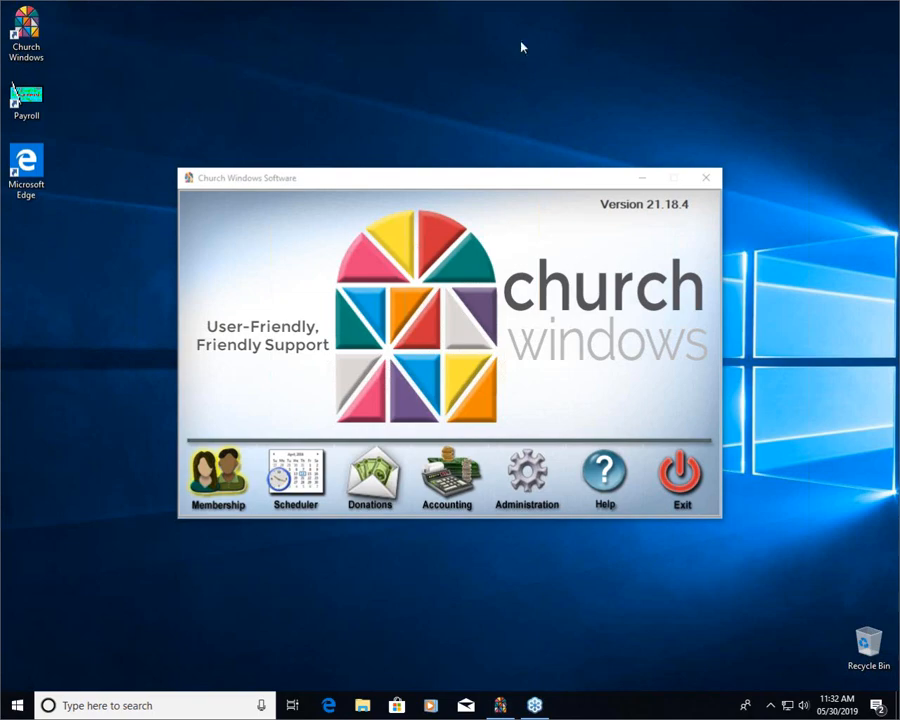
Open the Membership People records, advance two records alphabetically and view that person's skills and interests
{"action": "left_click", "coordinate": [205, 485]}
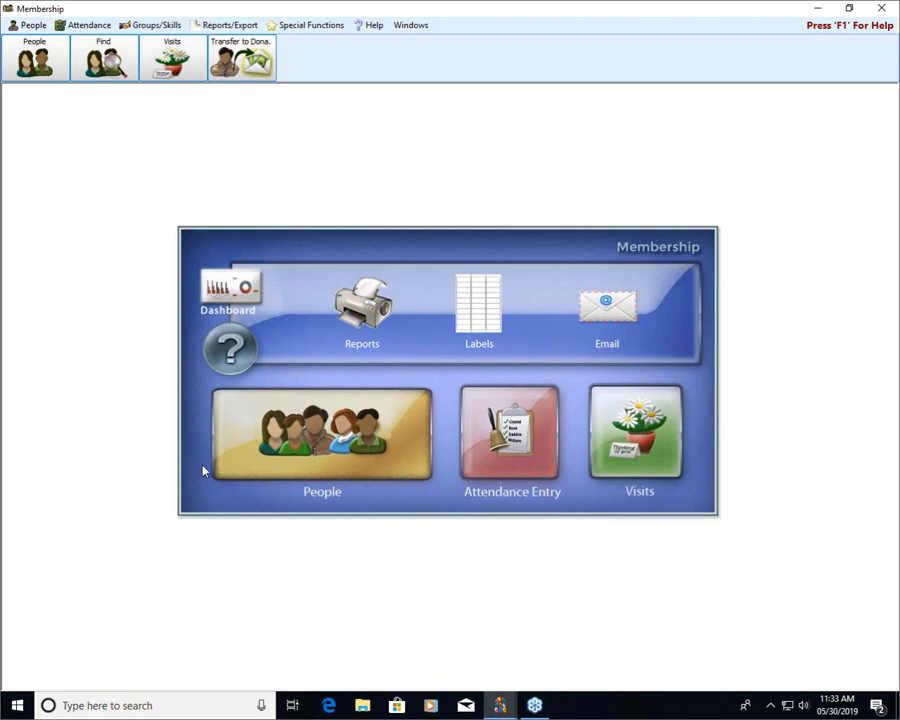
{"action": "left_click", "coordinate": [311, 452]}
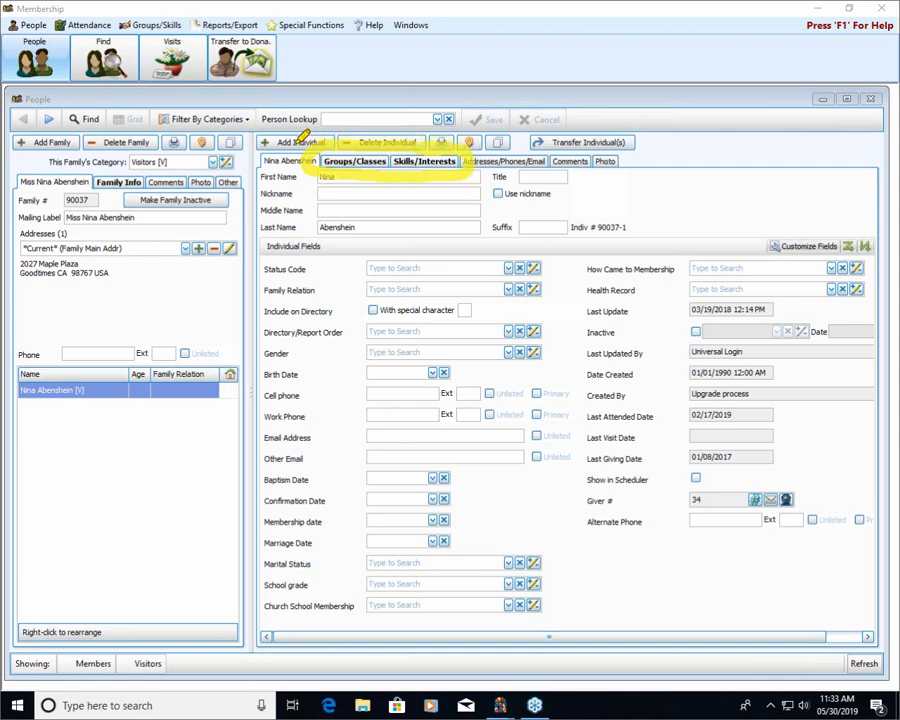
{"action": "left_click", "coordinate": [48, 120]}
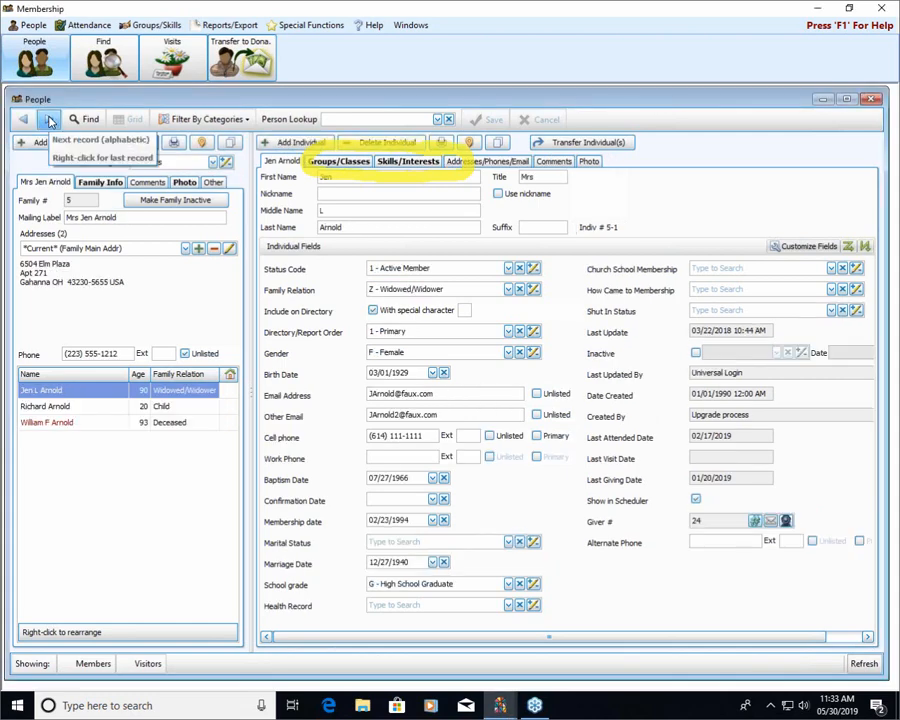
{"action": "left_click", "coordinate": [48, 120]}
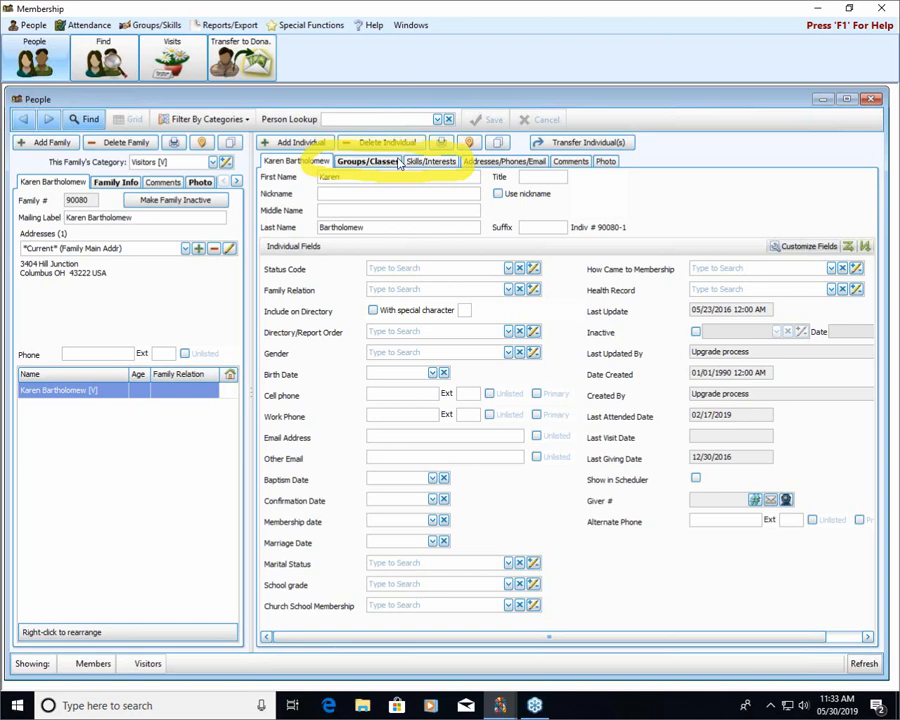
{"action": "left_click", "coordinate": [430, 163]}
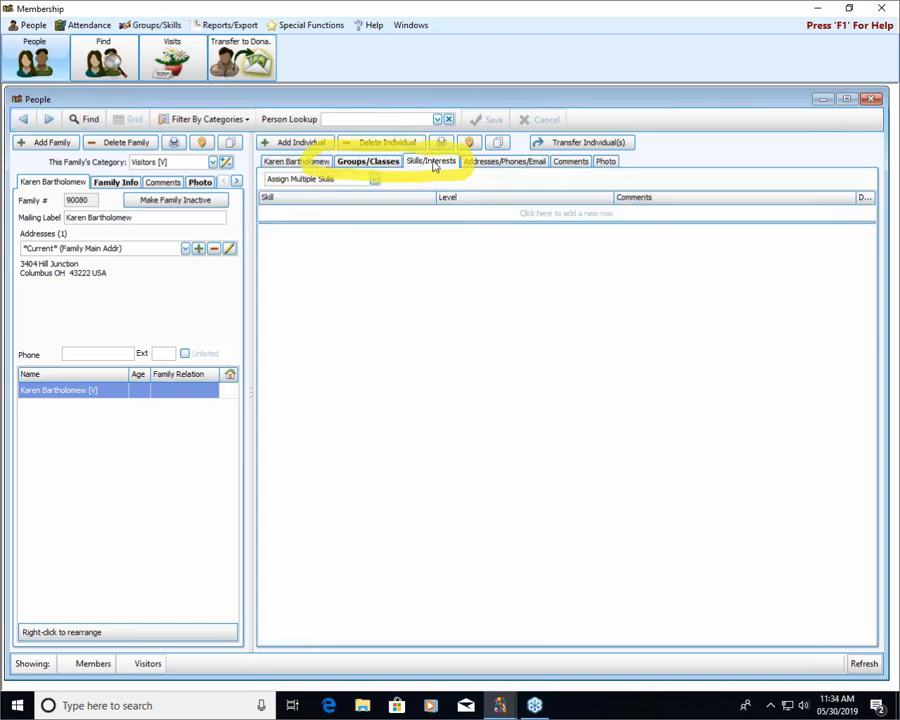
Return to the previous record and compare the member's group/class assignments with the skill/interest assignments
{"action": "left_click", "coordinate": [23, 119]}
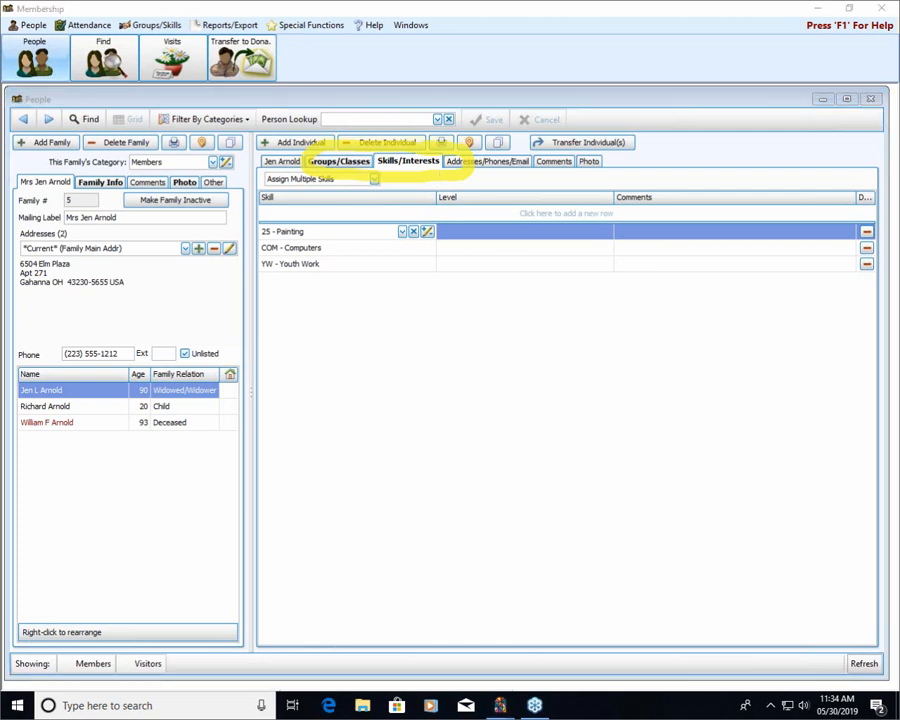
{"action": "left_click", "coordinate": [316, 165]}
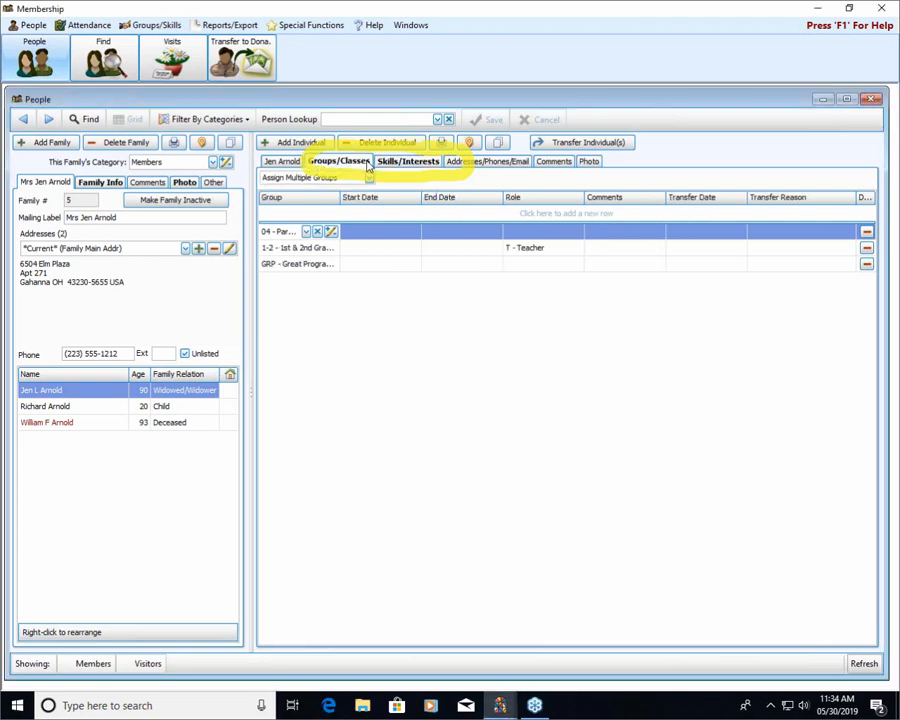
{"action": "left_click", "coordinate": [409, 165]}
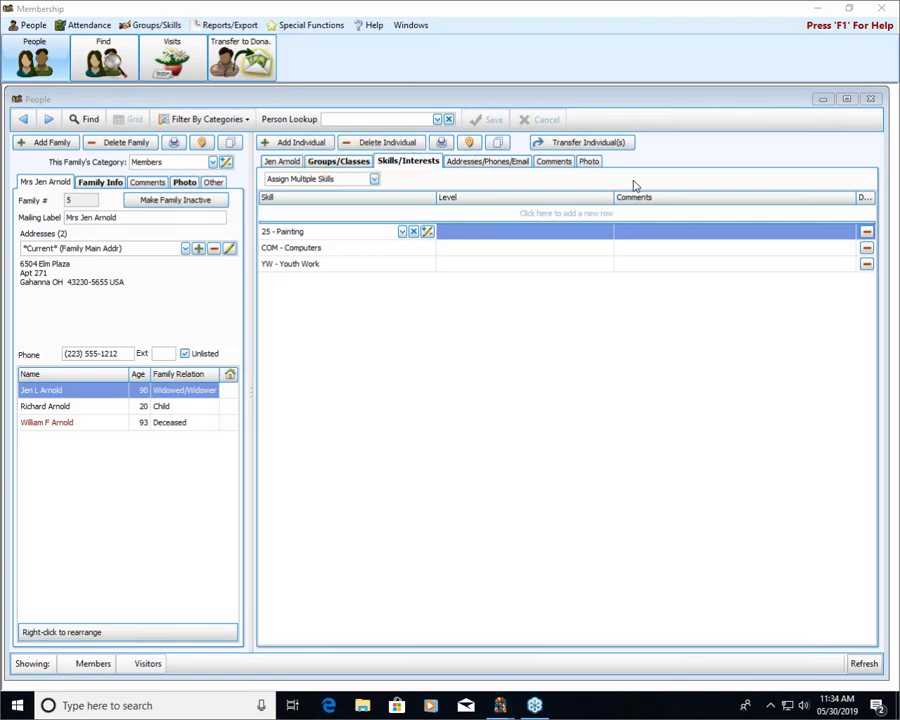
{"action": "left_click", "coordinate": [340, 162]}
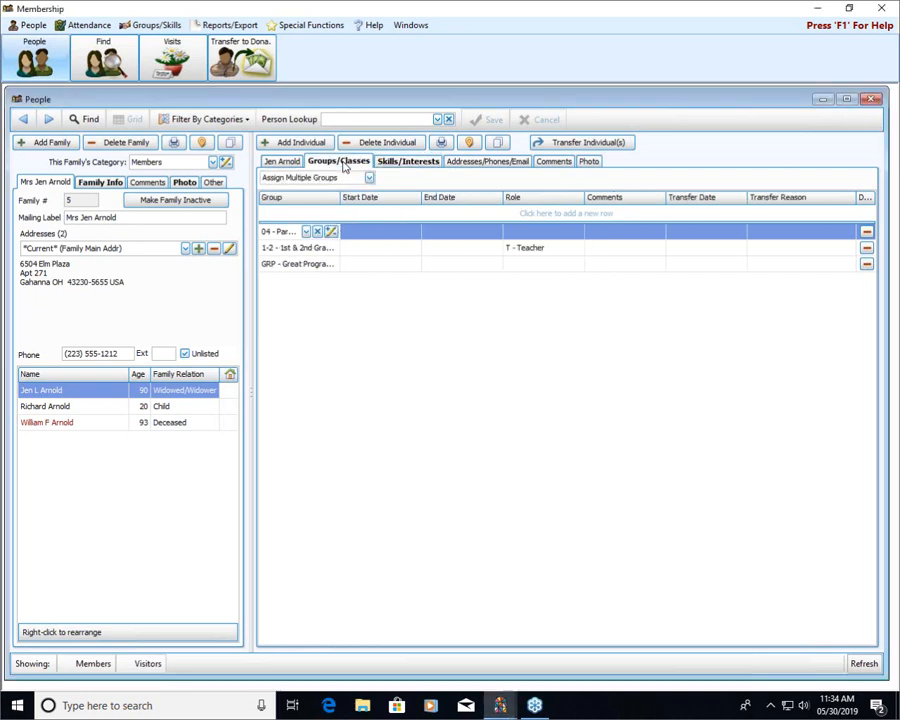
{"action": "left_click", "coordinate": [410, 164]}
{"action": "left_click", "coordinate": [348, 166]}
{"action": "left_click", "coordinate": [401, 166]}
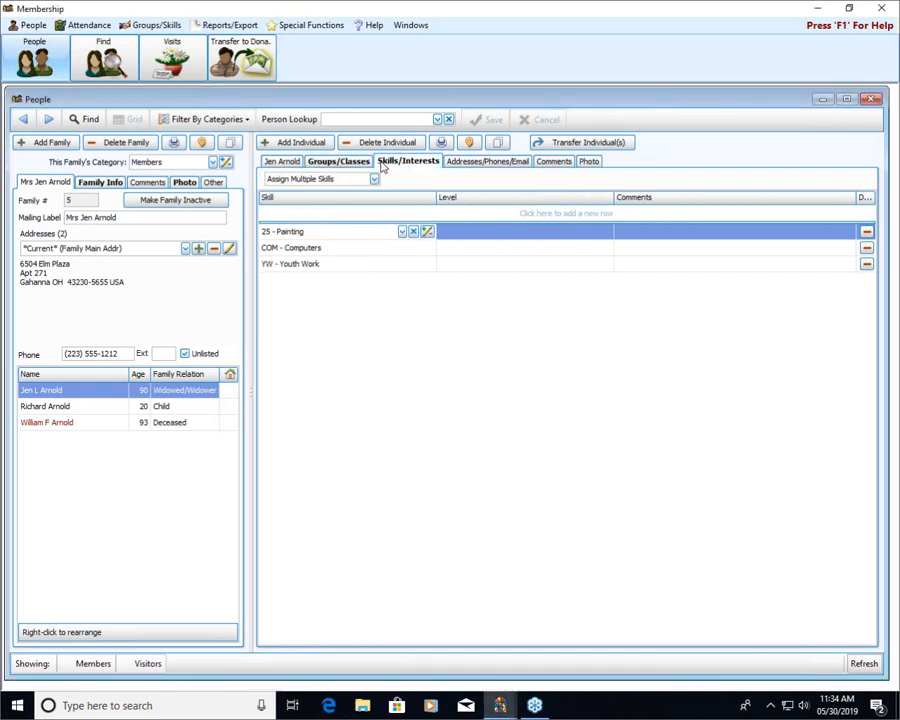
{"action": "left_click", "coordinate": [362, 166]}
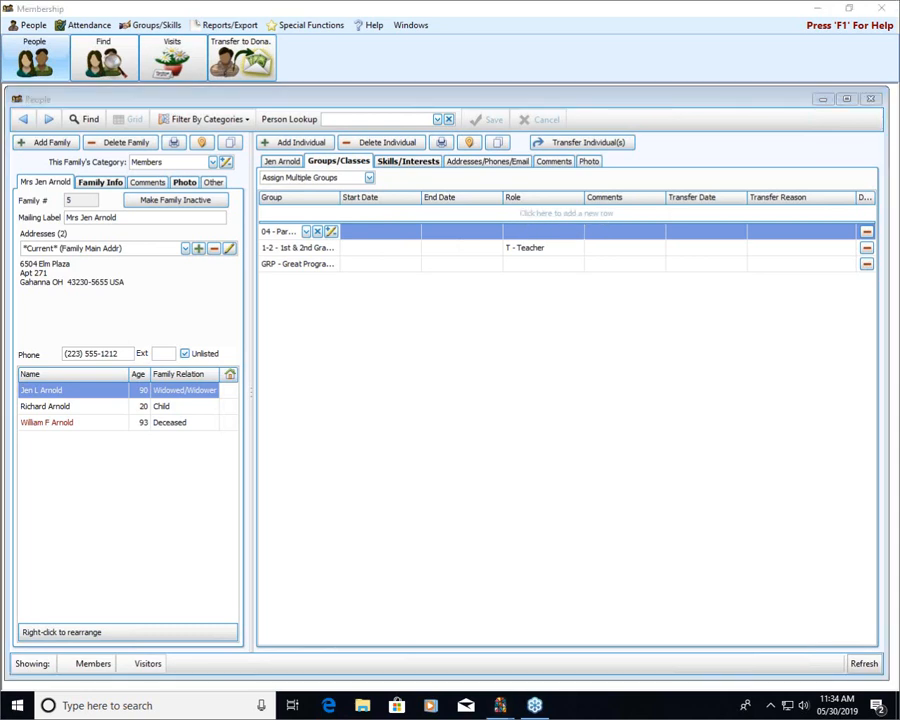
Start a new group row for the member, browse the available groups and look at the Groups/Classes setup
{"action": "mouse_move", "coordinate": [598, 200]}
{"action": "left_mouse_down"}
{"action": "mouse_move", "coordinate": [512, 201]}
{"action": "mouse_move", "coordinate": [613, 218]}
{"action": "mouse_move", "coordinate": [607, 195]}
{"action": "left_mouse_up"}
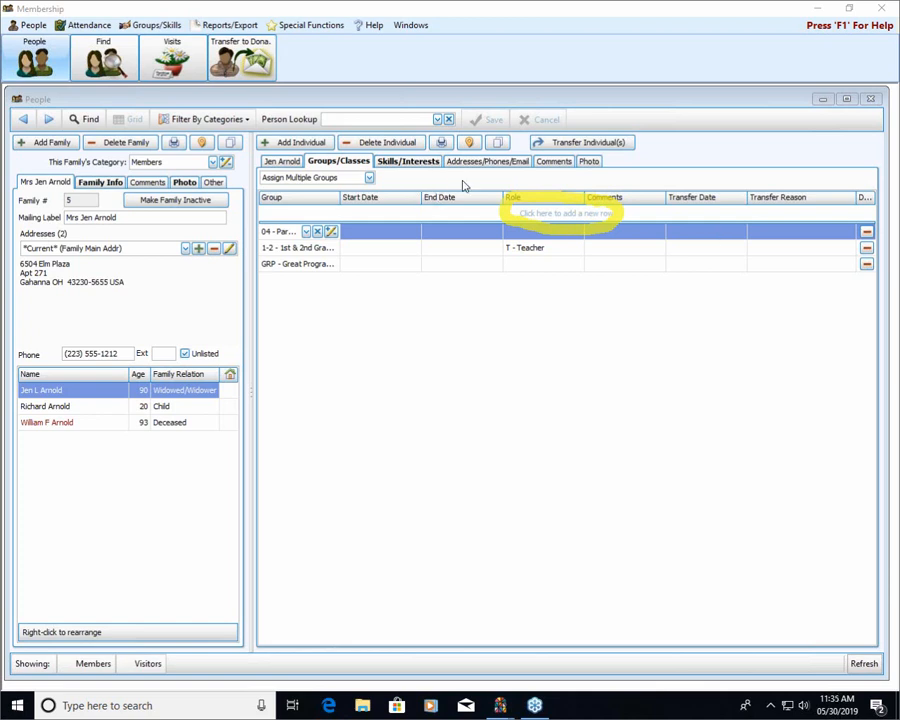
{"action": "left_click", "coordinate": [313, 213]}
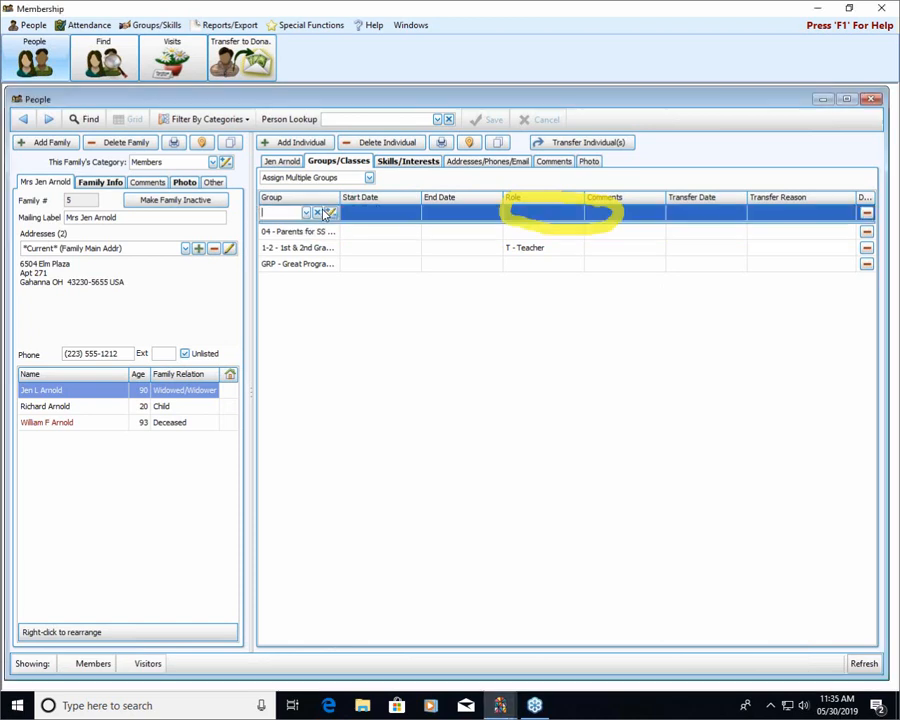
{"action": "left_click", "coordinate": [307, 214]}
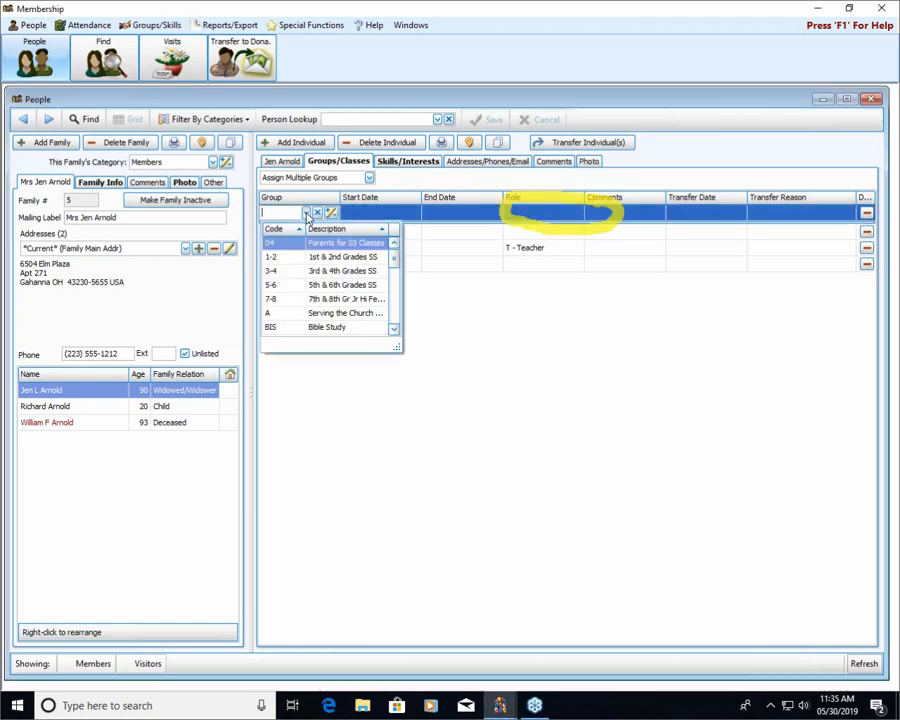
{"action": "left_click", "coordinate": [394, 265]}
{"action": "mouse_move", "coordinate": [394, 265]}
{"action": "left_mouse_down"}
{"action": "mouse_move", "coordinate": [396, 322]}
{"action": "mouse_move", "coordinate": [395, 255]}
{"action": "left_mouse_up"}
{"action": "left_click", "coordinate": [331, 214]}
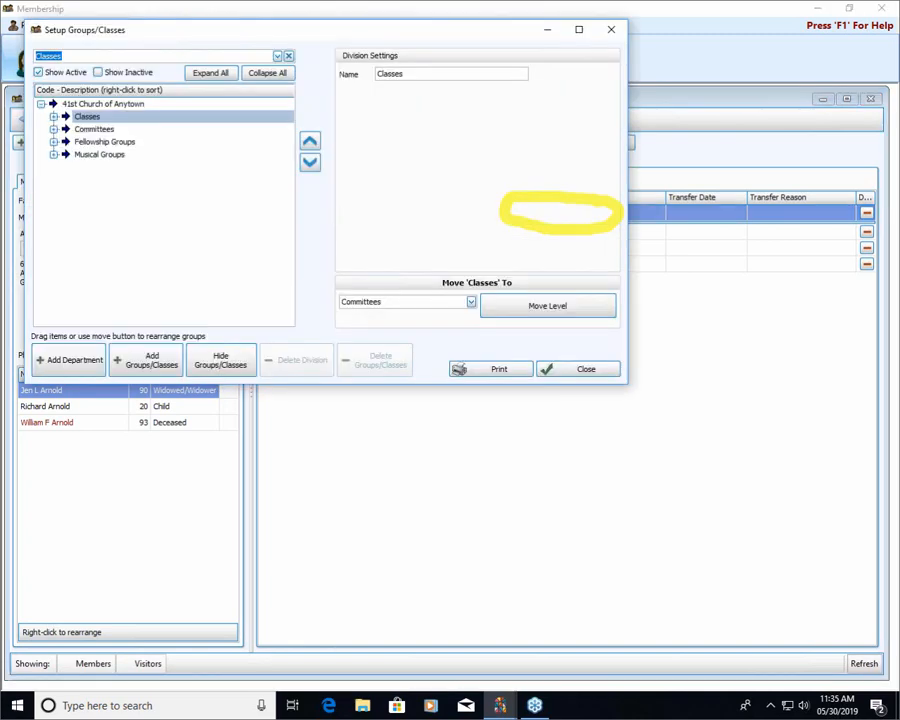
{"action": "left_click", "coordinate": [585, 370]}
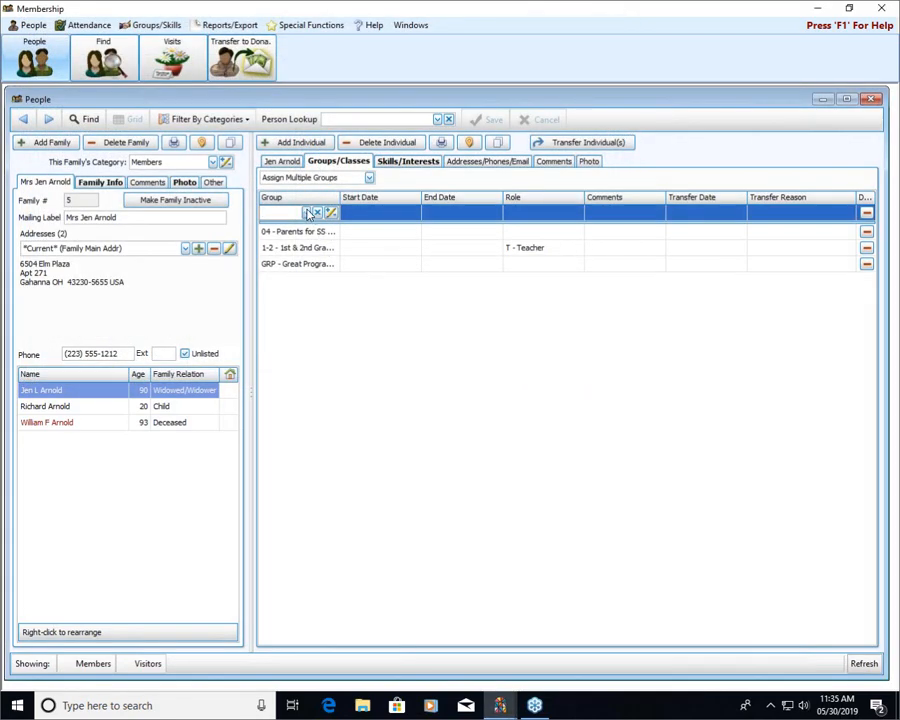
Examine the start date and end date calendars of the new group row without choosing a date
{"action": "left_click", "coordinate": [387, 214]}
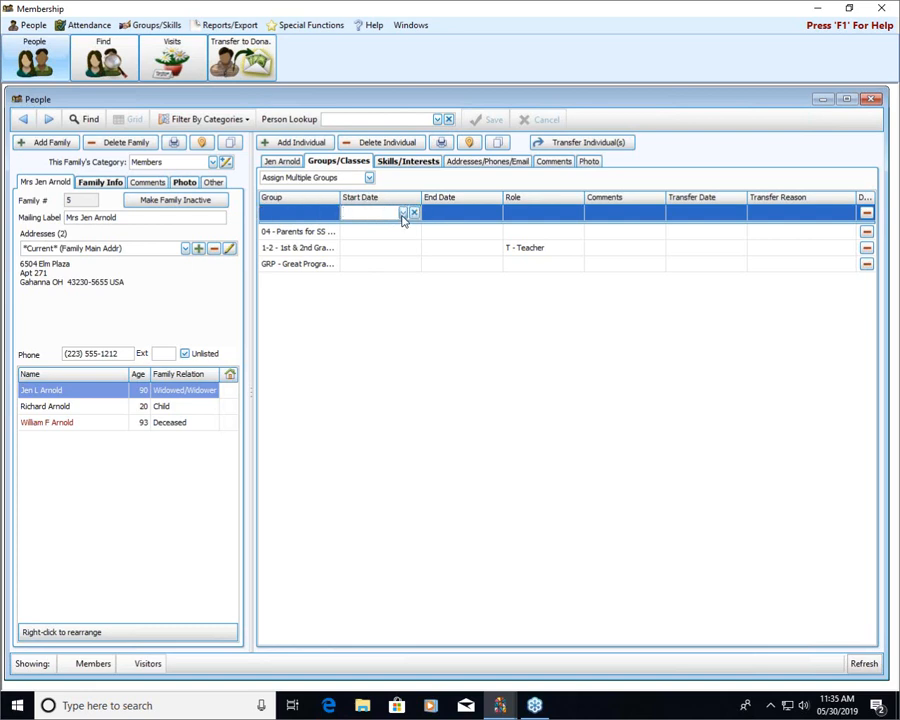
{"action": "left_click", "coordinate": [403, 214]}
{"action": "left_click", "coordinate": [403, 214]}
{"action": "left_click", "coordinate": [470, 214]}
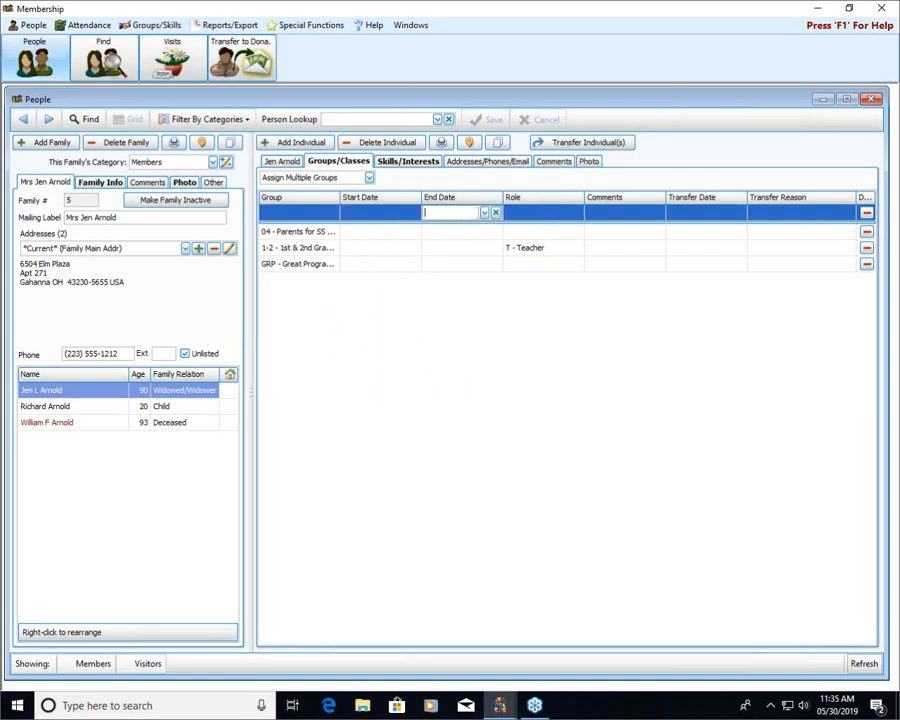
{"action": "left_click", "coordinate": [485, 214]}
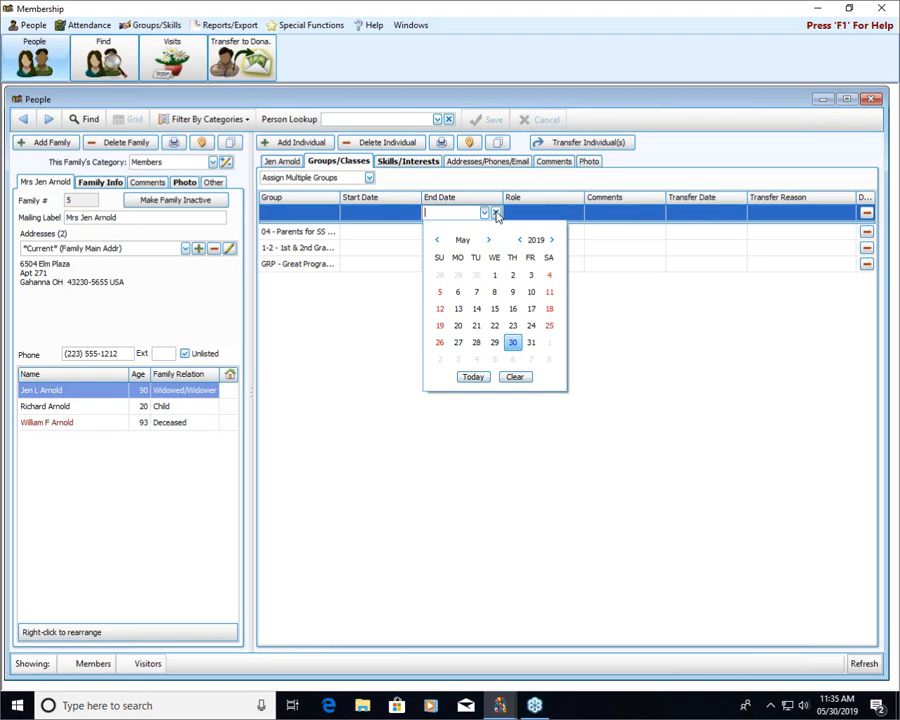
Review the new group row's role choices and role code maintenance, and open its comments box
{"action": "left_click", "coordinate": [557, 214]}
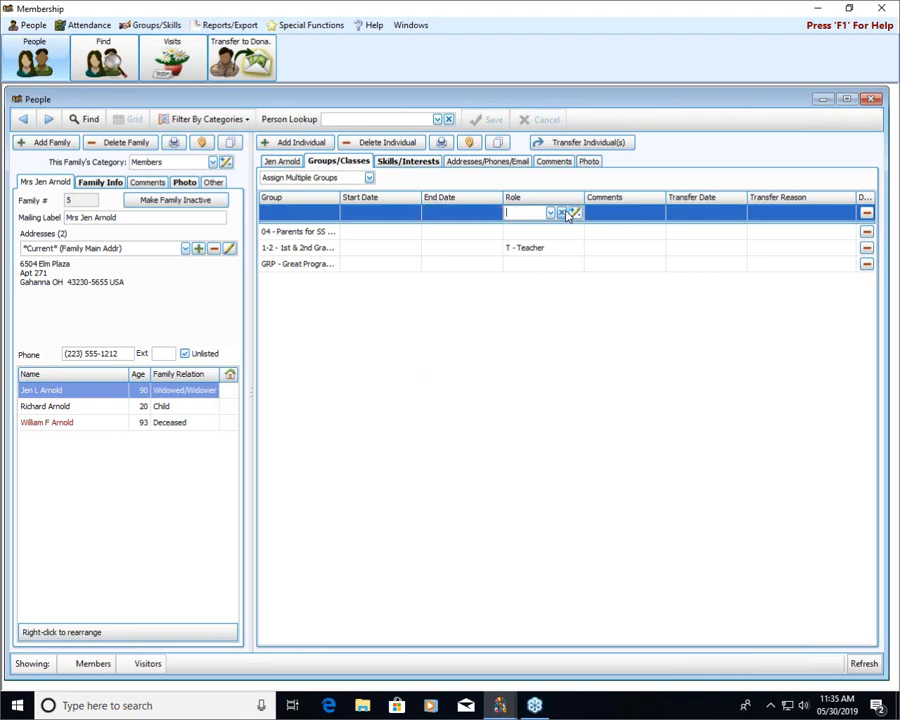
{"action": "left_click", "coordinate": [550, 215]}
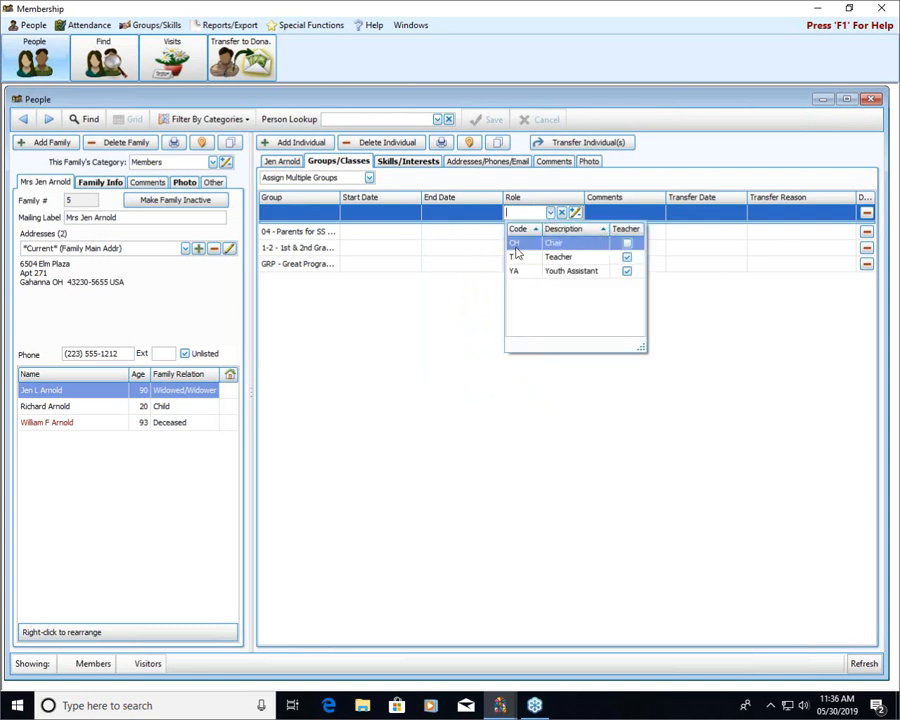
{"action": "left_click", "coordinate": [575, 213]}
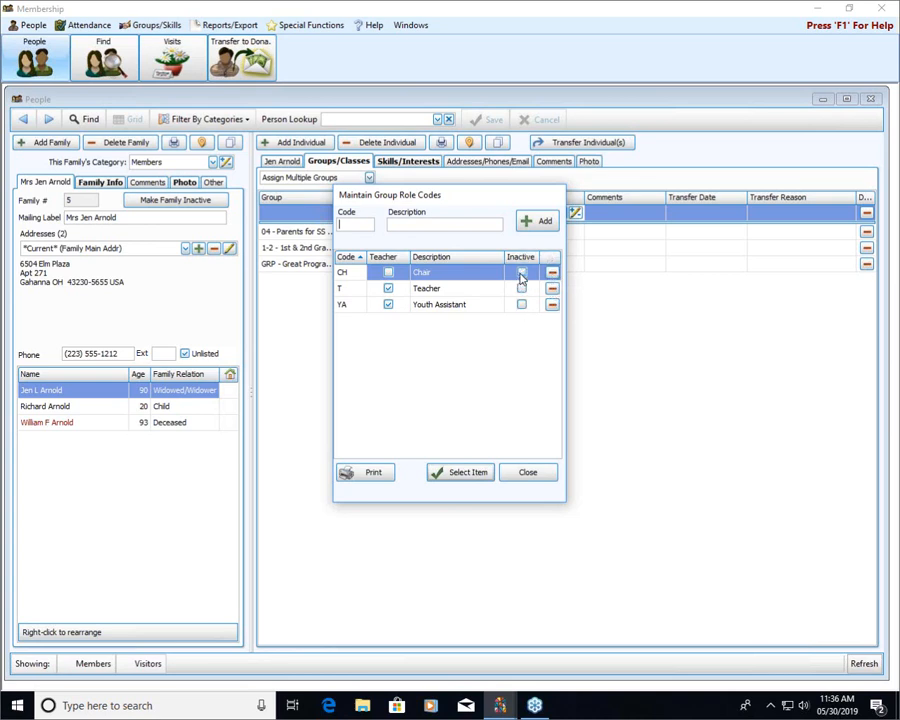
{"action": "left_click", "coordinate": [525, 472]}
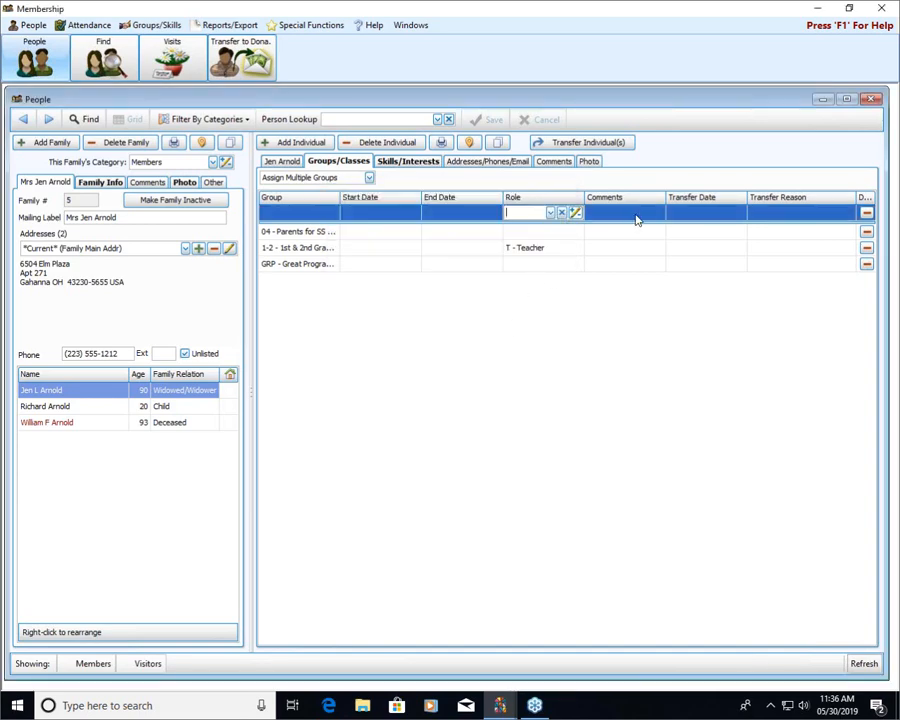
{"action": "left_click", "coordinate": [611, 214]}
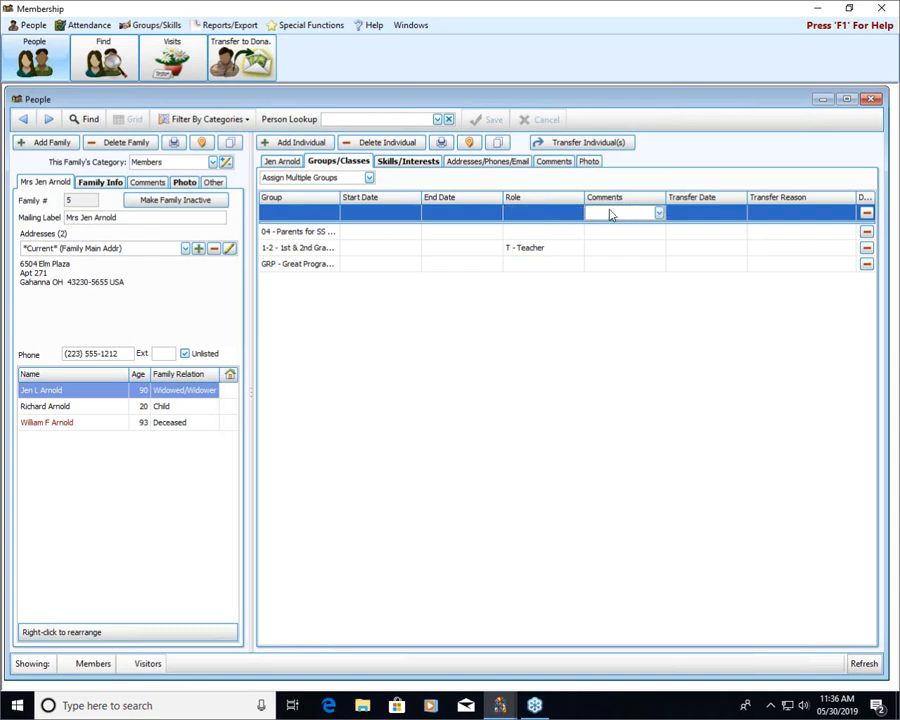
{"action": "left_click", "coordinate": [659, 214]}
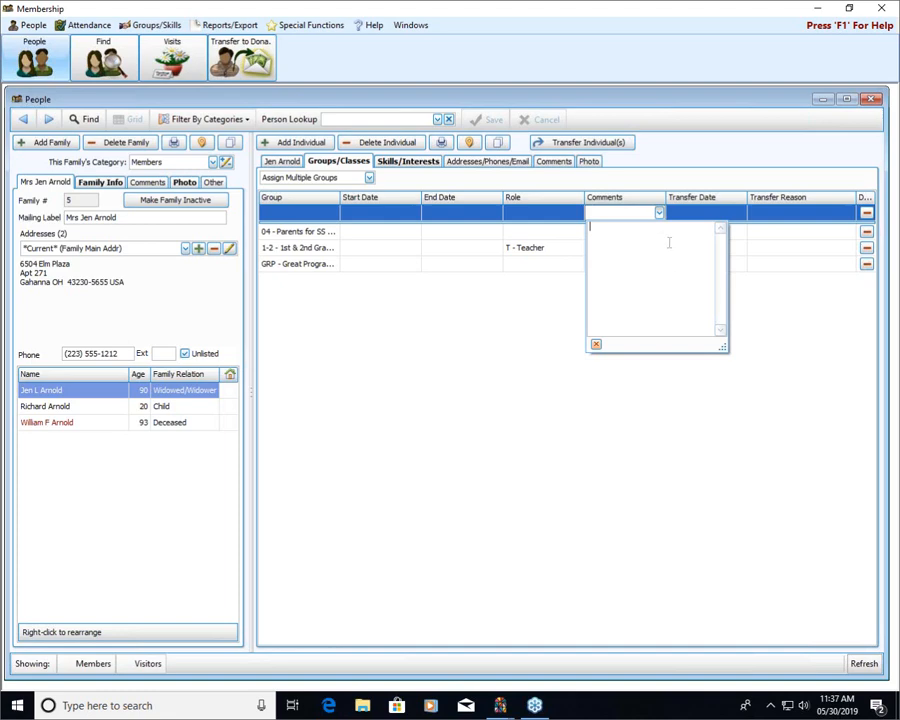
Inspect the new group row's transfer reason code maintenance and its transfer date calendar
{"action": "left_click", "coordinate": [692, 214]}
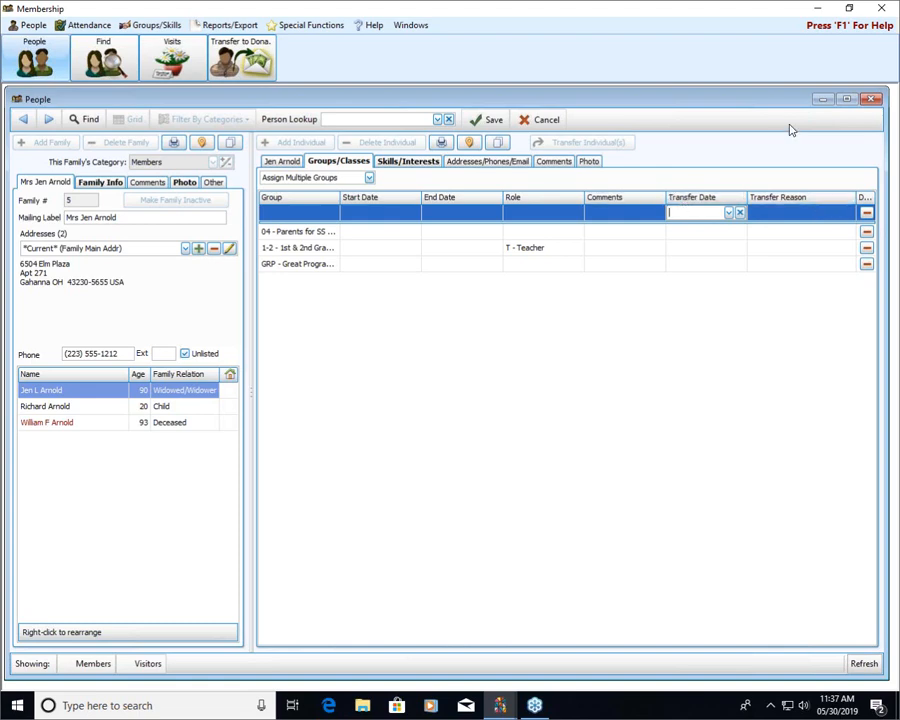
{"action": "left_click", "coordinate": [798, 212]}
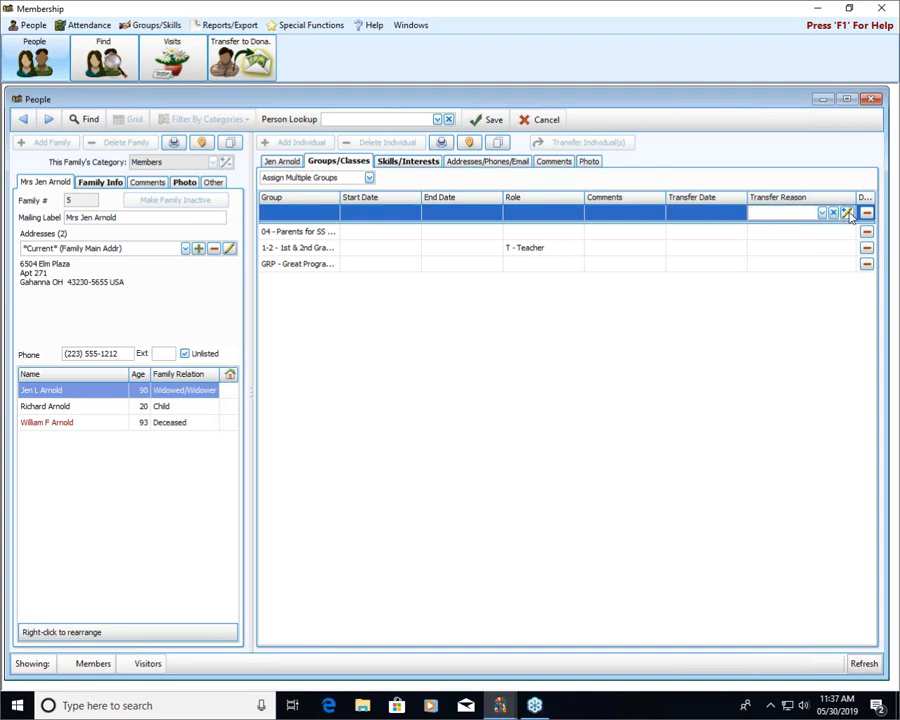
{"action": "left_click", "coordinate": [822, 213]}
{"action": "left_click", "coordinate": [846, 213]}
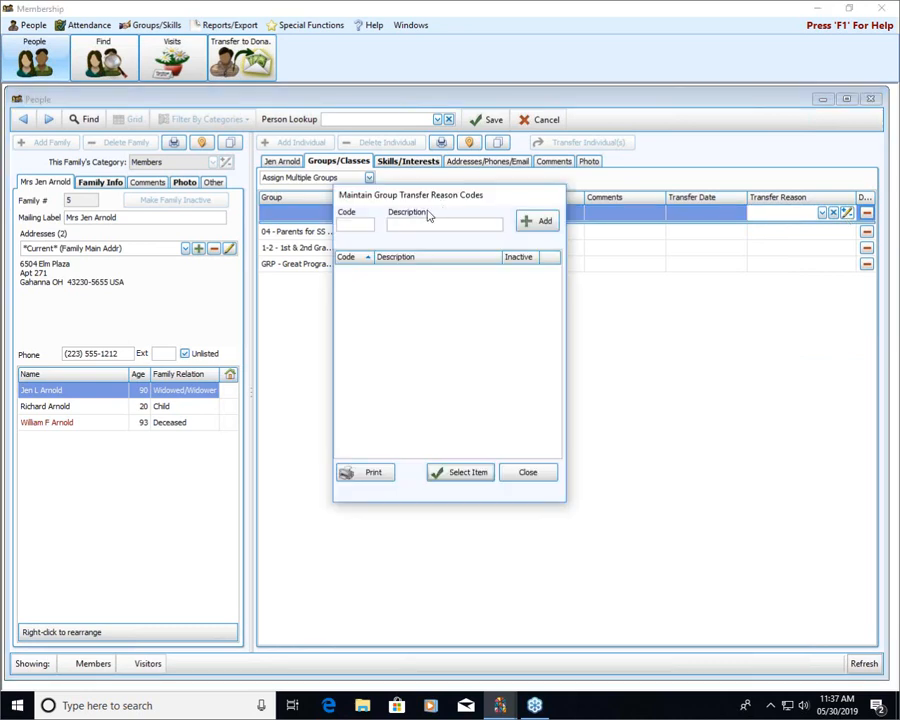
{"action": "left_click", "coordinate": [352, 227]}
{"action": "left_click", "coordinate": [528, 472]}
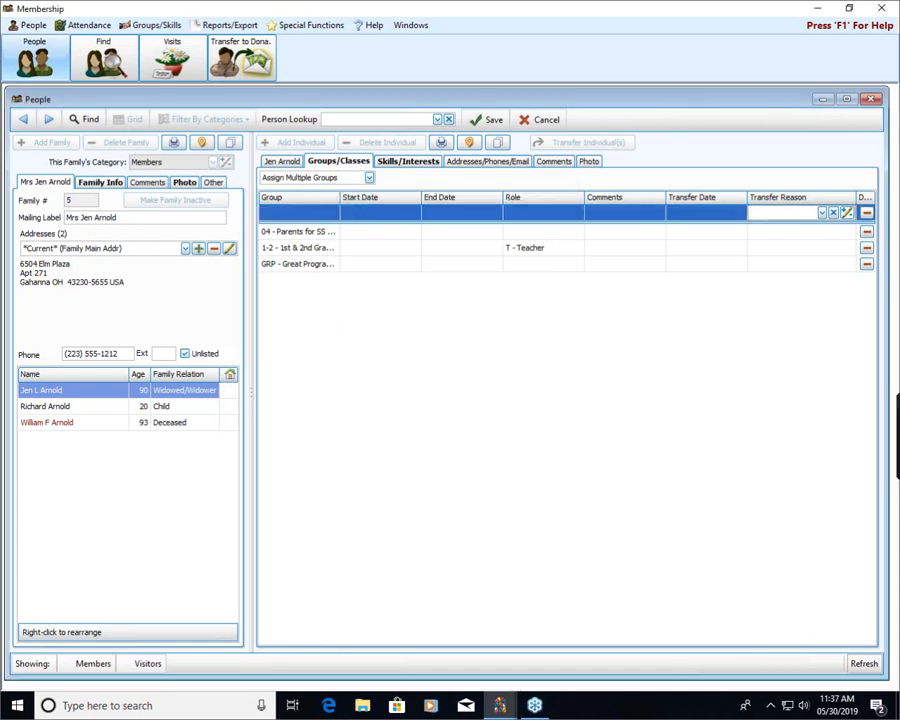
{"action": "left_click", "coordinate": [702, 215]}
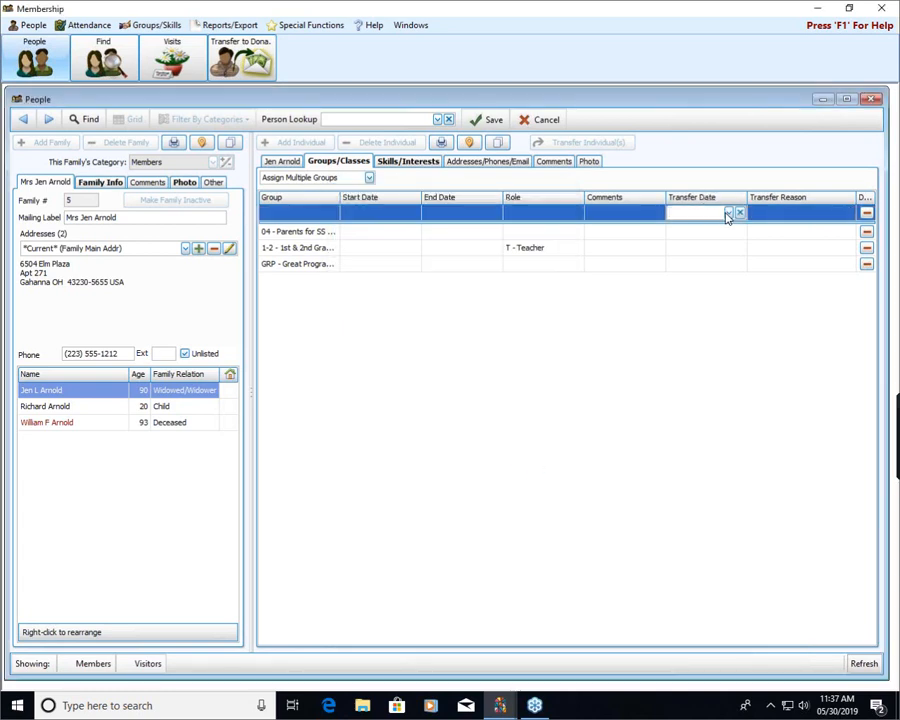
{"action": "left_click", "coordinate": [728, 215]}
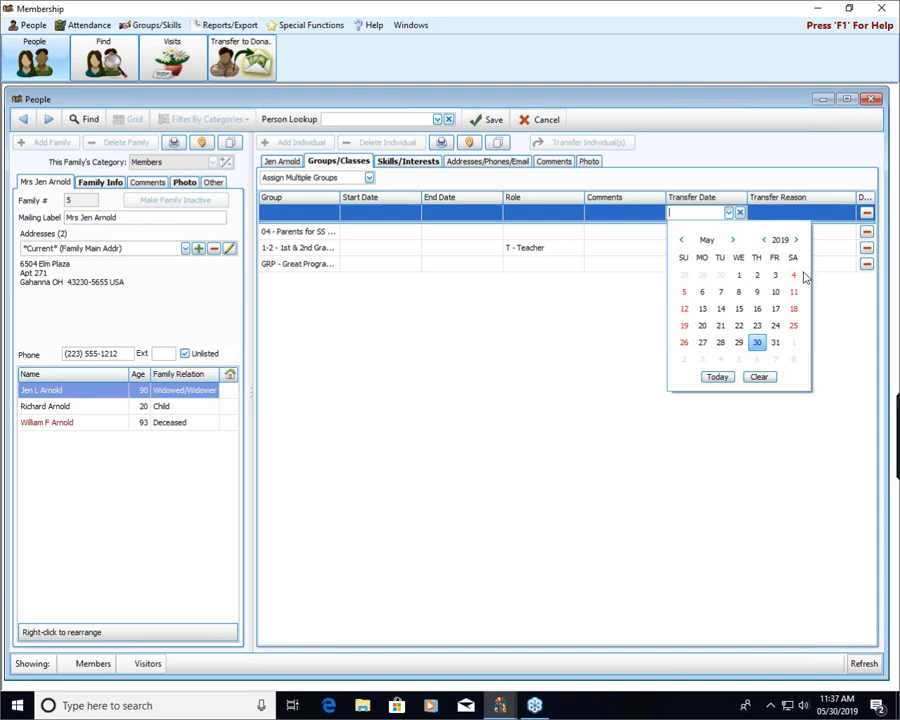
{"action": "left_click", "coordinate": [728, 213]}
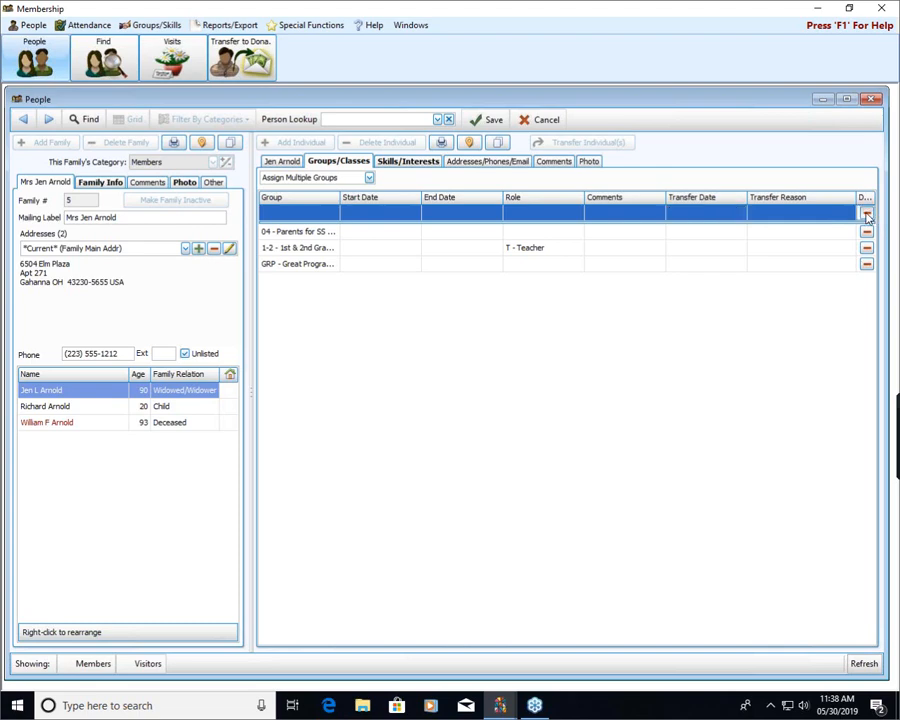
Remove the blank group row from the member's assignments and show the member's skills and interests
{"action": "left_click", "coordinate": [867, 216]}
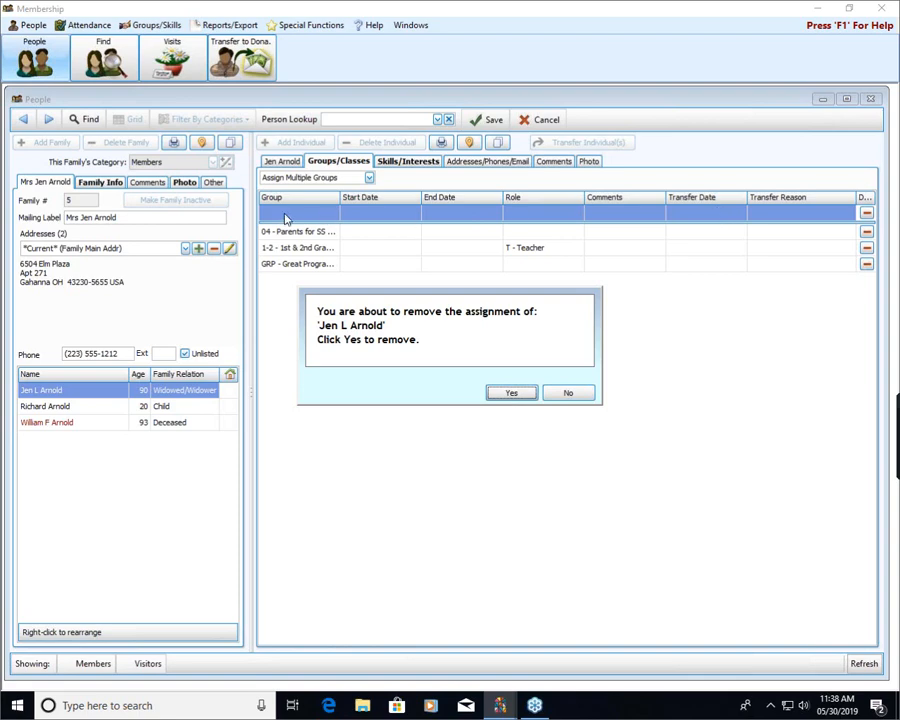
{"action": "left_click", "coordinate": [505, 394]}
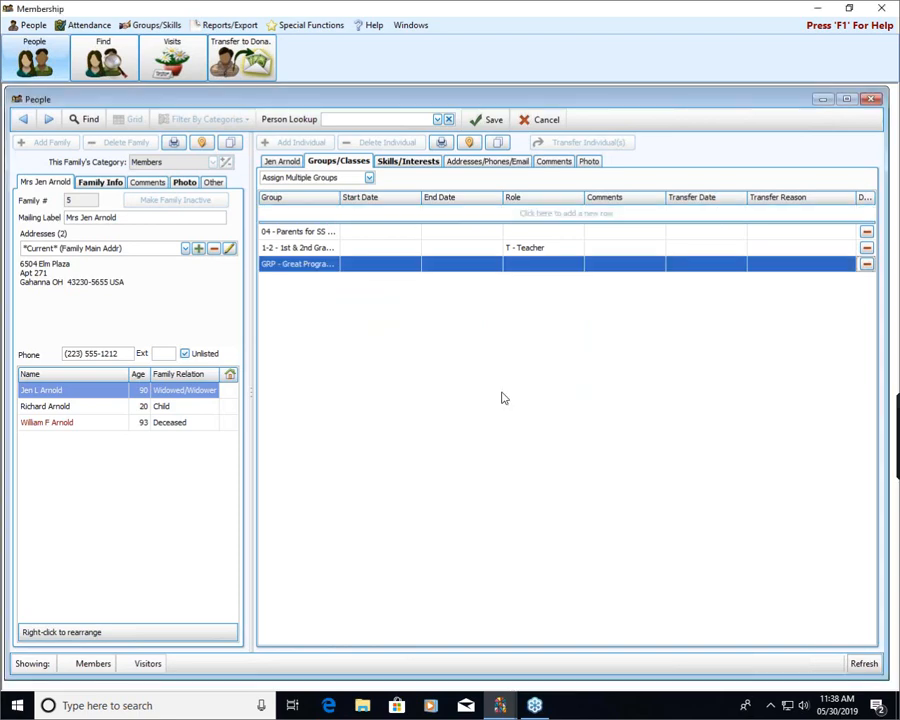
{"action": "left_click", "coordinate": [408, 161]}
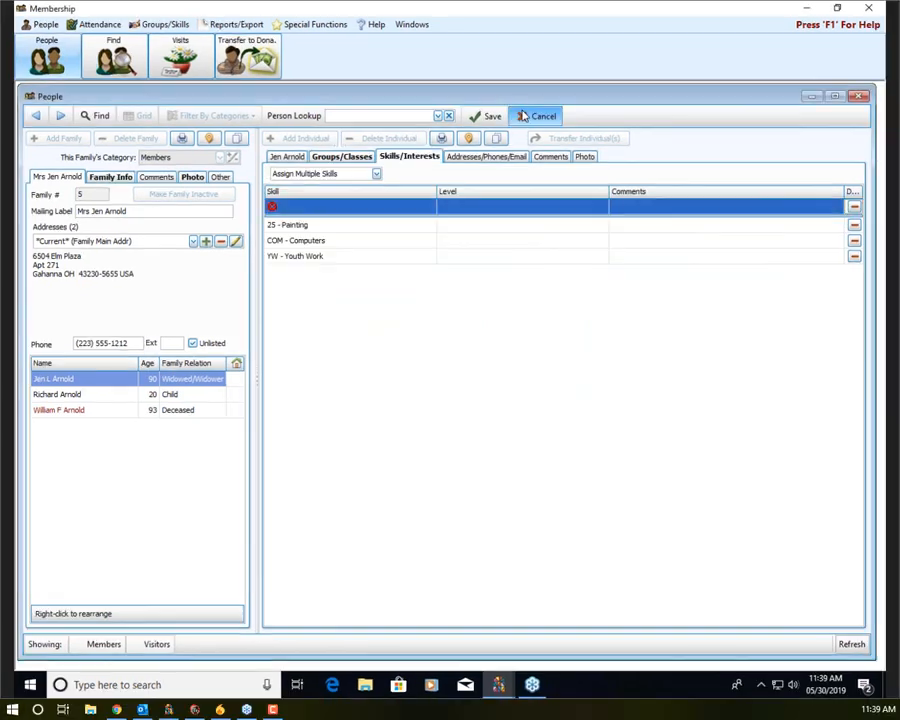
Discard the blank skill row and review the groups and classes available for assigning several at once to the member
{"action": "left_click", "coordinate": [565, 382]}
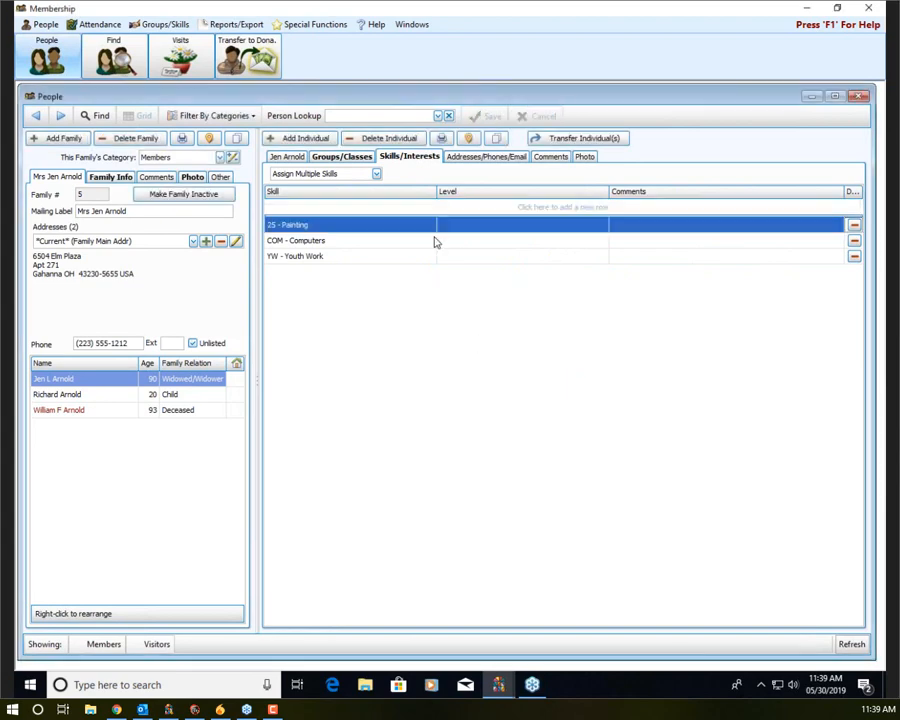
{"action": "left_click", "coordinate": [366, 160]}
{"action": "left_click", "coordinate": [372, 173]}
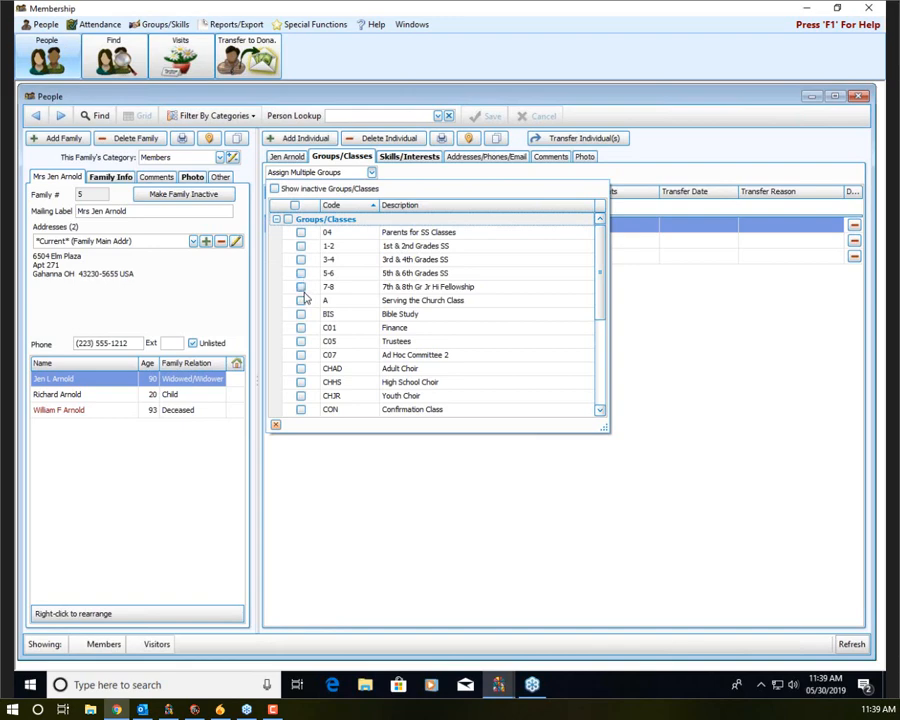
{"action": "scroll", "coordinate": [301, 295], "scroll_direction": "down", "scroll_amount": 4}
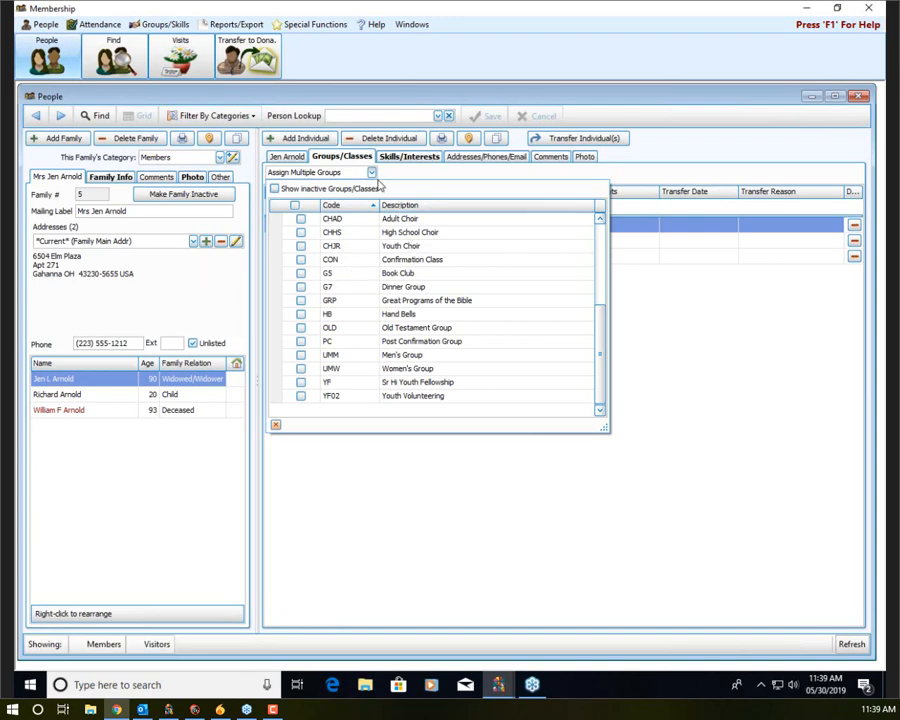
{"action": "left_click", "coordinate": [372, 175]}
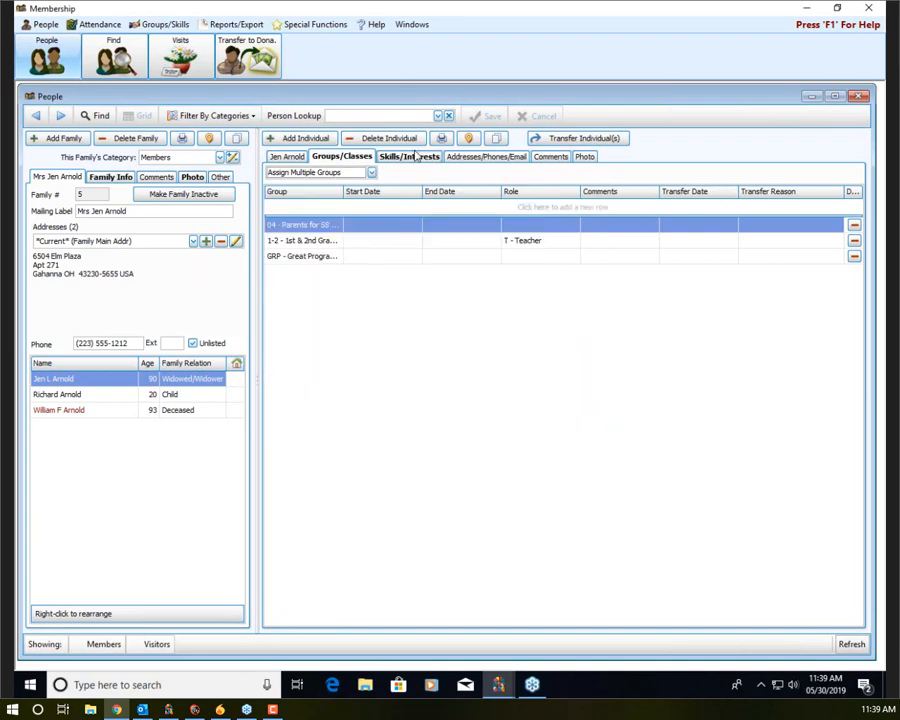
Review the skills and interests available for assigning several at once to the member
{"action": "left_click", "coordinate": [410, 157]}
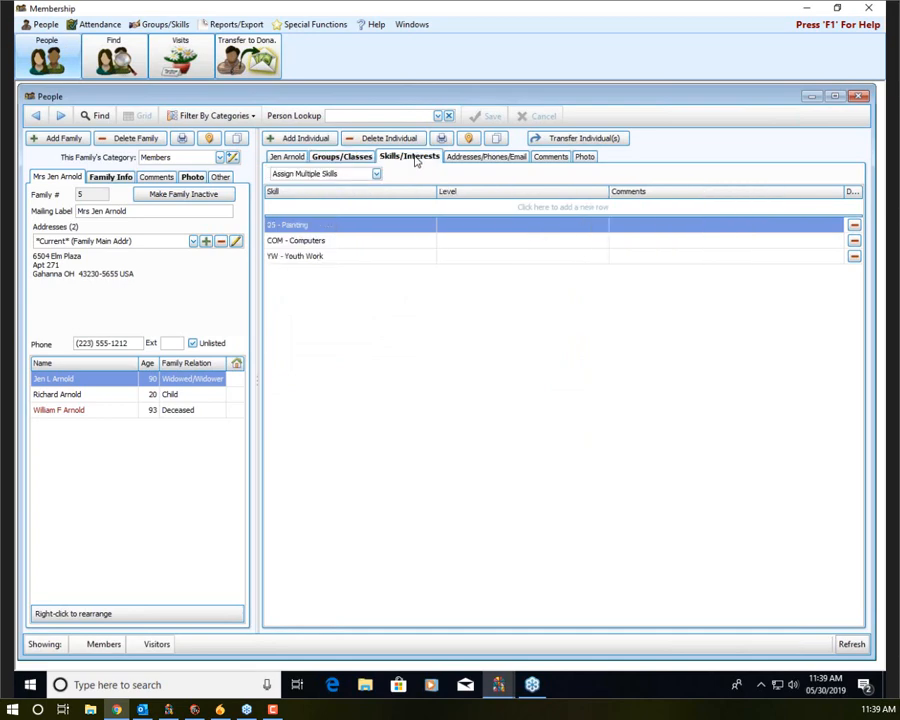
{"action": "left_click", "coordinate": [376, 175]}
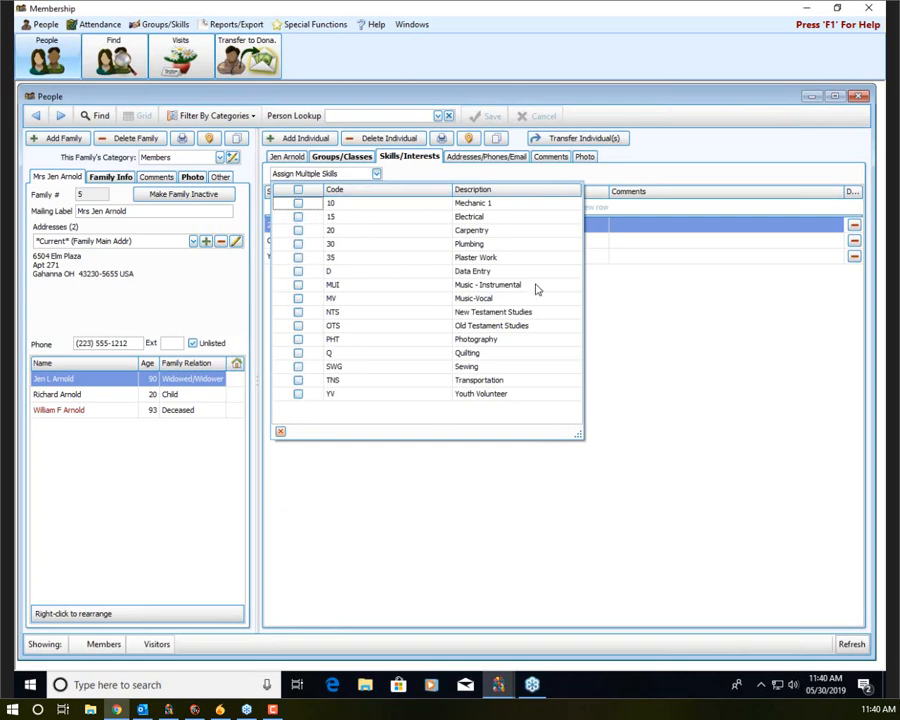
{"action": "left_click", "coordinate": [377, 174]}
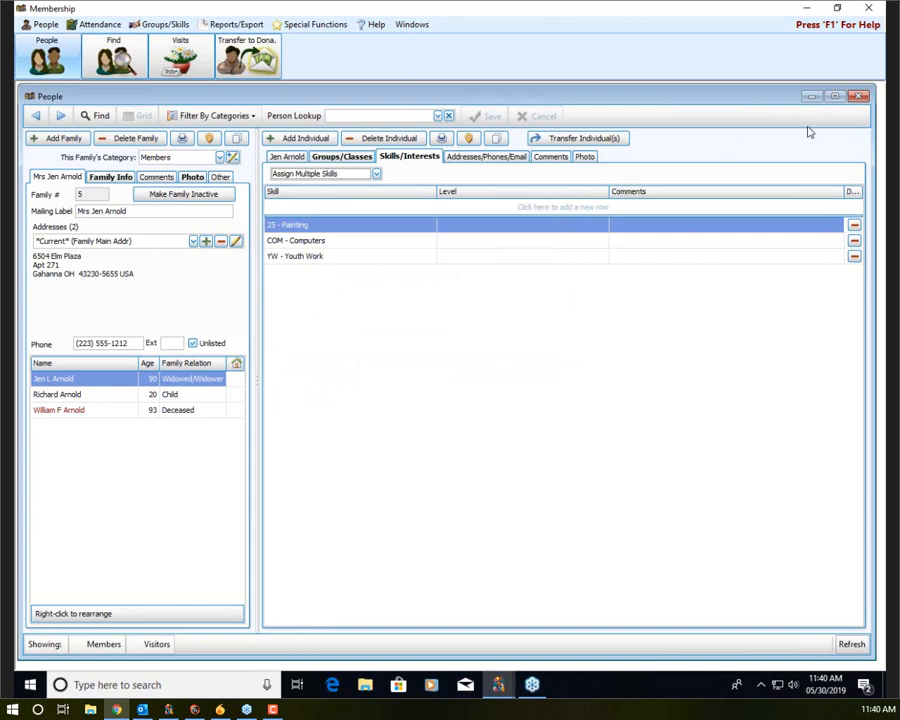
Close the People records and open the Assign Groups function among the Groups/Skills functions
{"action": "left_click", "coordinate": [857, 96]}
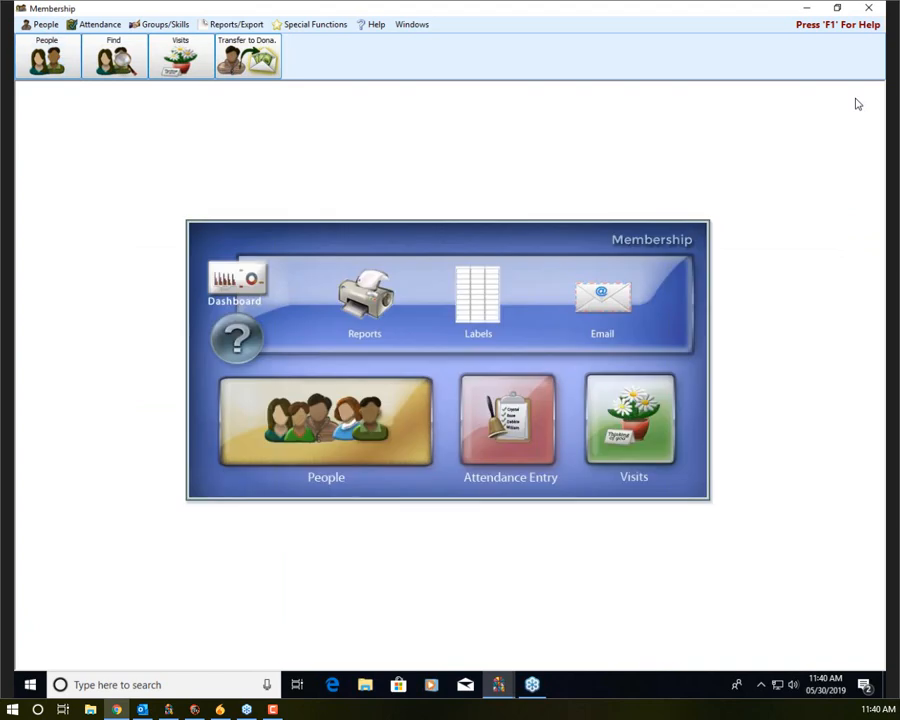
{"action": "left_click", "coordinate": [179, 25]}
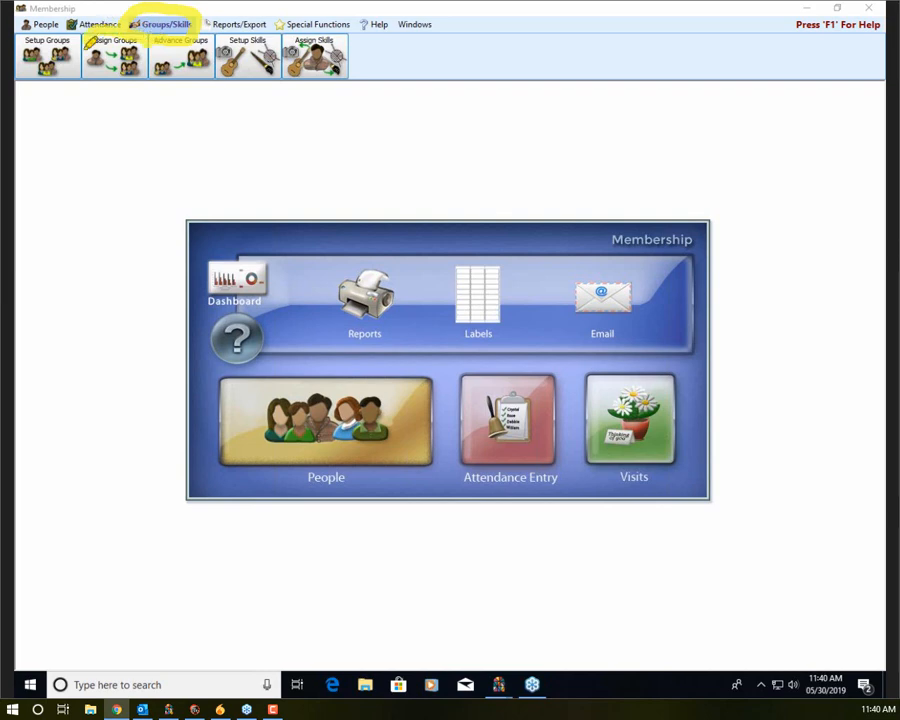
{"action": "mouse_move", "coordinate": [90, 42]}
{"action": "left_mouse_down"}
{"action": "mouse_move", "coordinate": [116, 86]}
{"action": "mouse_move", "coordinate": [110, 35]}
{"action": "left_mouse_up"}
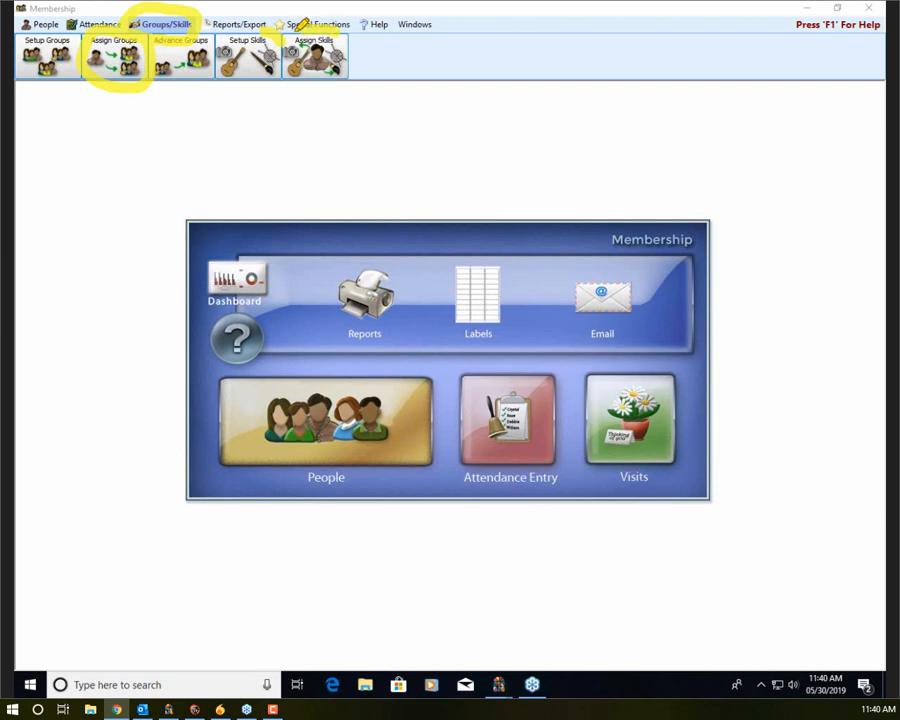
{"action": "mouse_move", "coordinate": [335, 30]}
{"action": "left_mouse_down"}
{"action": "mouse_move", "coordinate": [350, 76]}
{"action": "mouse_move", "coordinate": [300, 30]}
{"action": "left_mouse_up"}
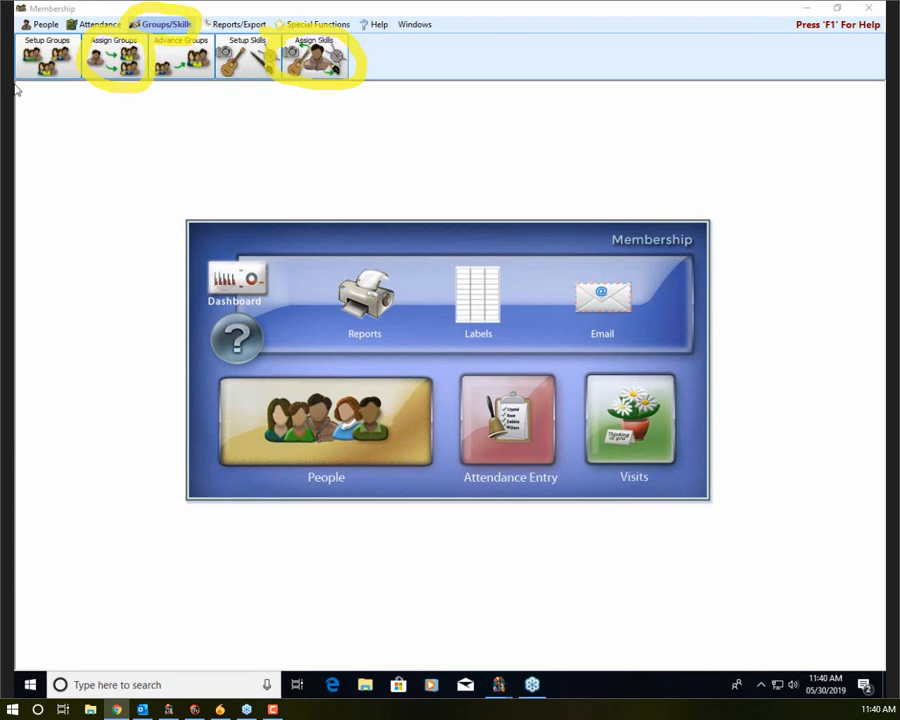
{"action": "left_click", "coordinate": [115, 56]}
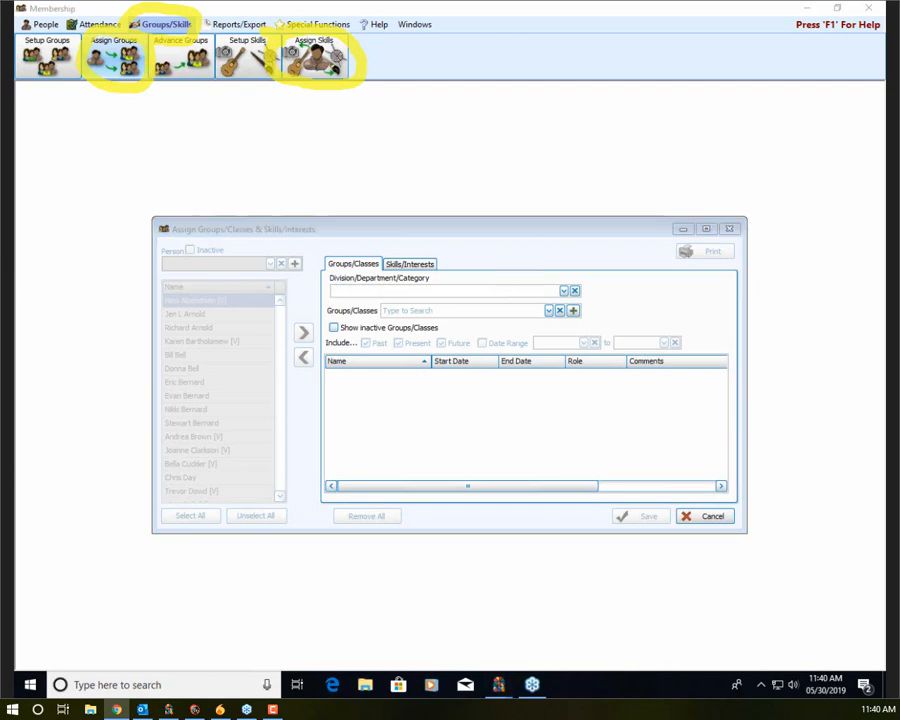
Browse the available groups and classes and select CHJR - Youth Choir for member assignment
{"action": "left_click", "coordinate": [548, 311]}
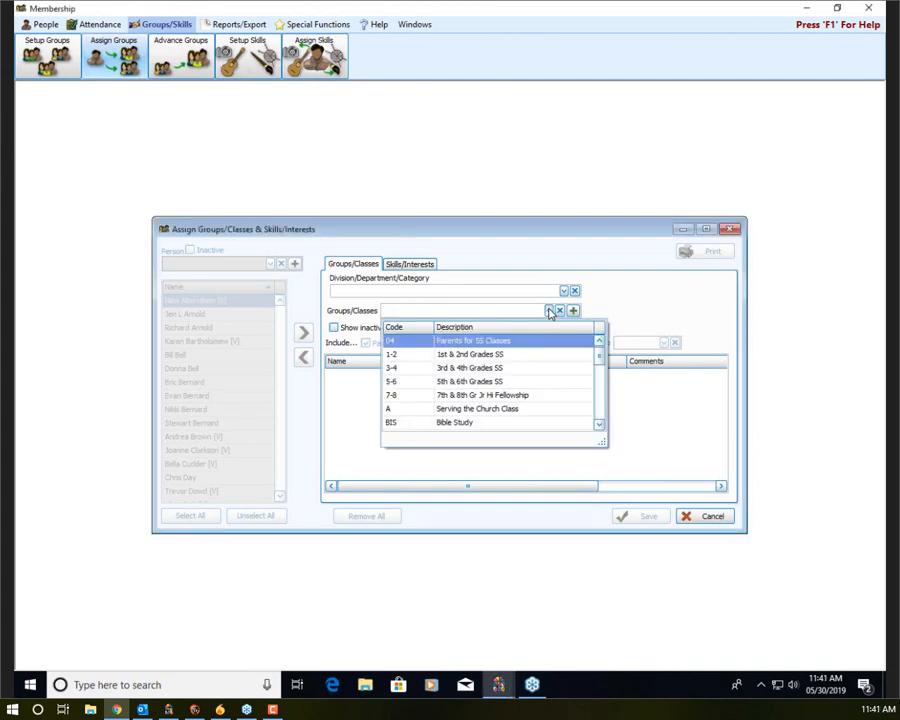
{"action": "scroll", "coordinate": [548, 364], "scroll_direction": "down", "scroll_amount": 1}
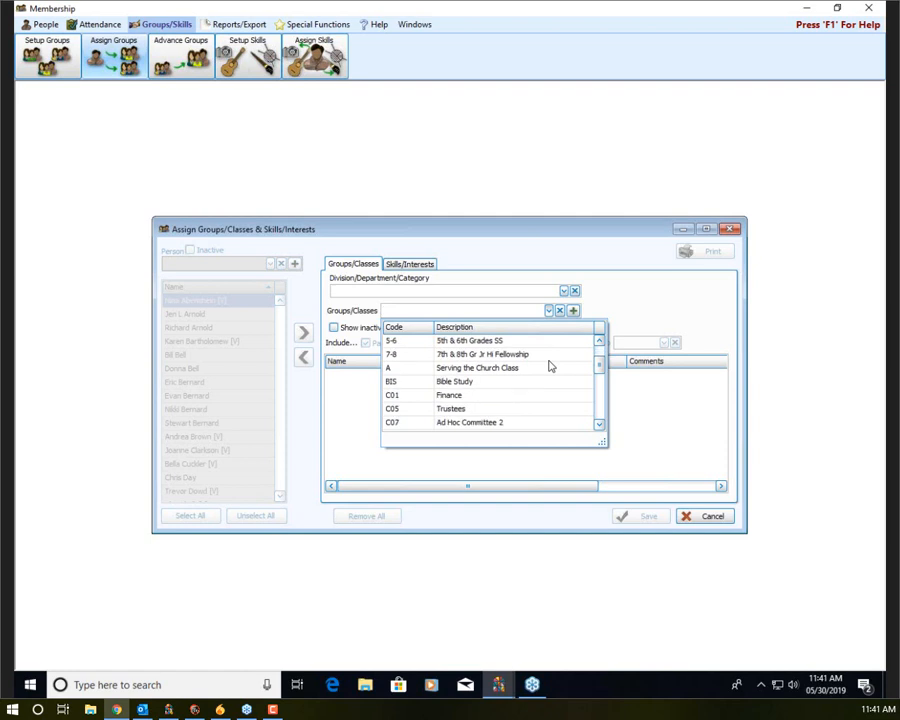
{"action": "scroll", "coordinate": [548, 366], "scroll_direction": "down", "scroll_amount": 5}
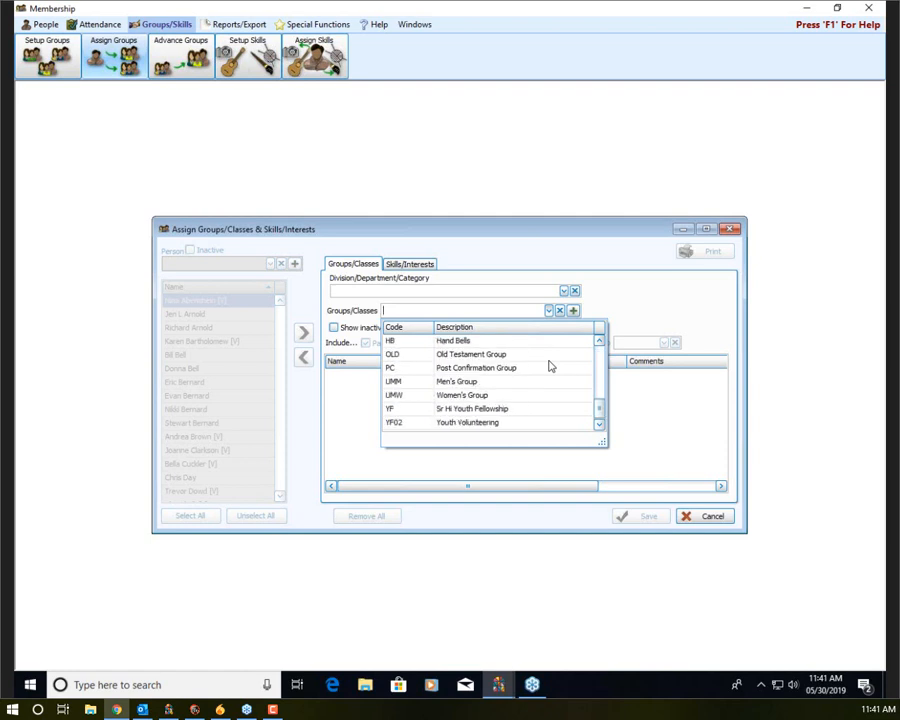
{"action": "scroll", "coordinate": [548, 366], "scroll_direction": "up", "scroll_amount": 7}
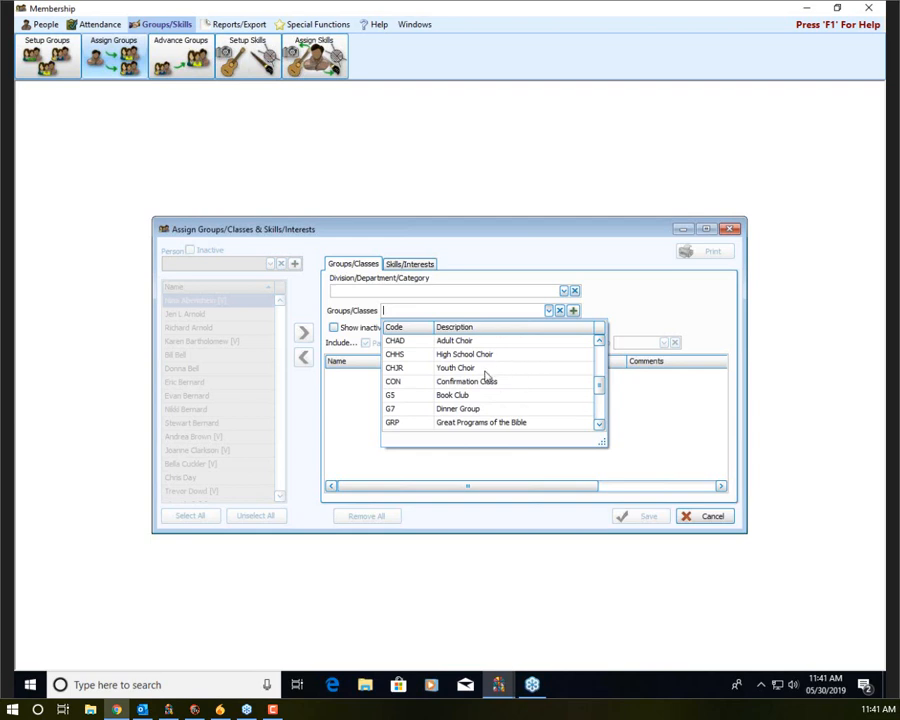
{"action": "left_click", "coordinate": [464, 369]}
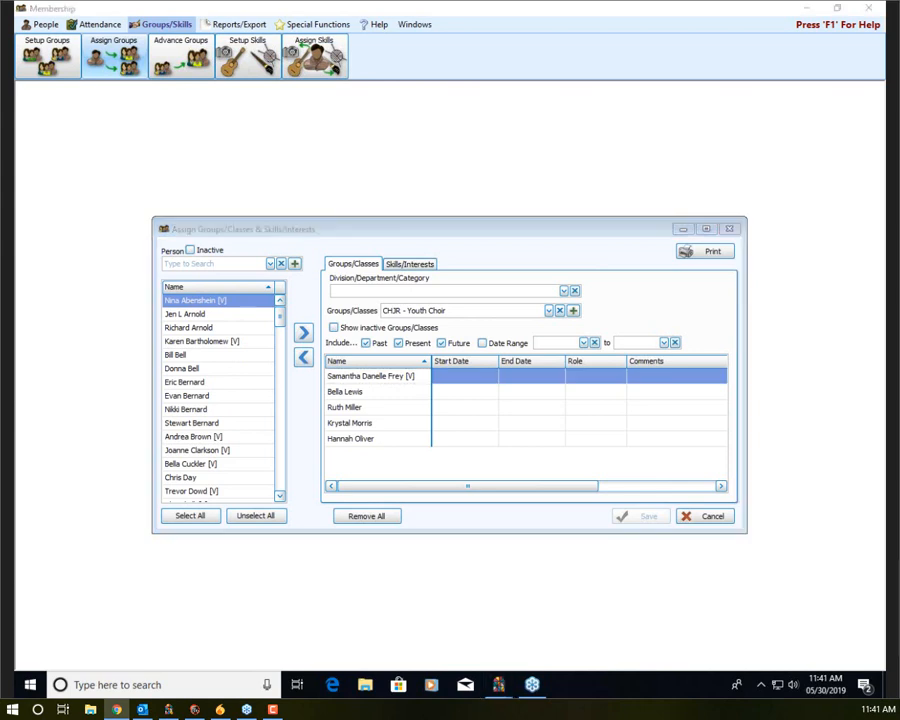
Look up a person by first name and add the first match to the Youth Choir group
{"action": "left_click", "coordinate": [202, 263]}
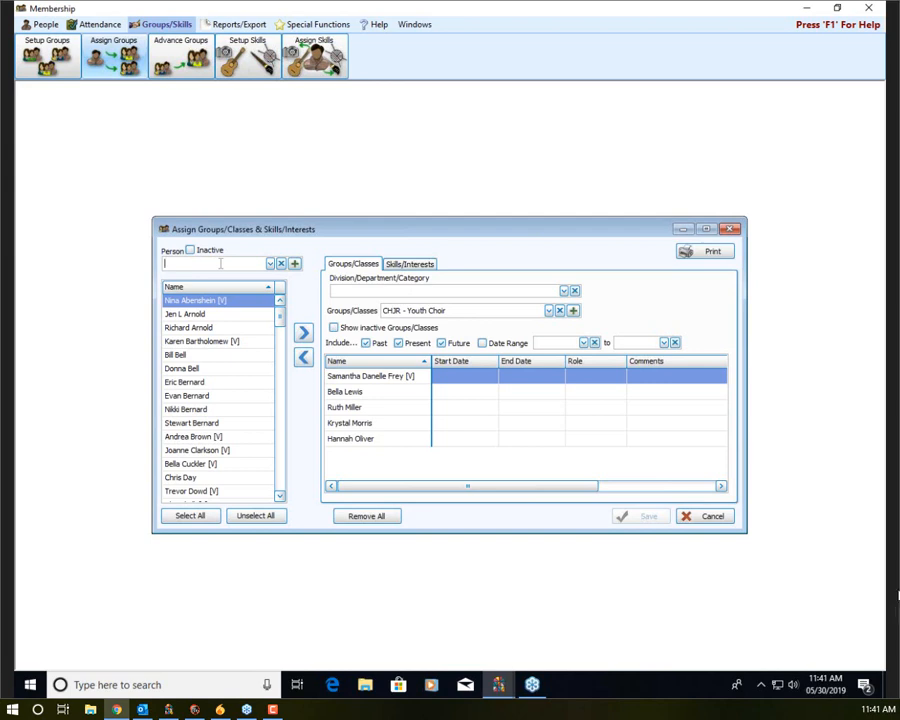
{"action": "type", "text": "sar"}
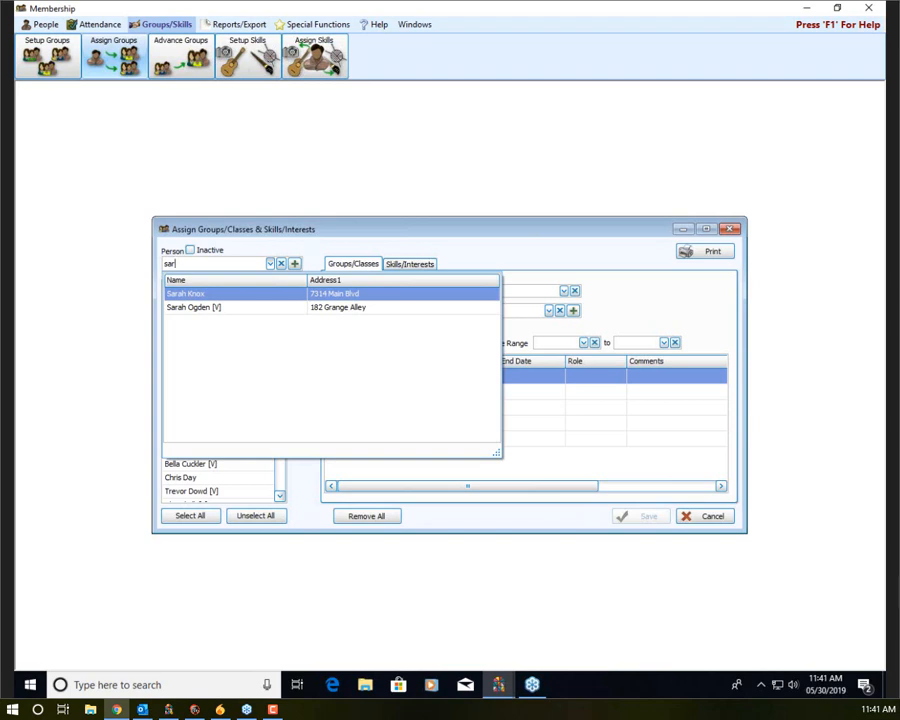
{"action": "key", "text": "Return"}
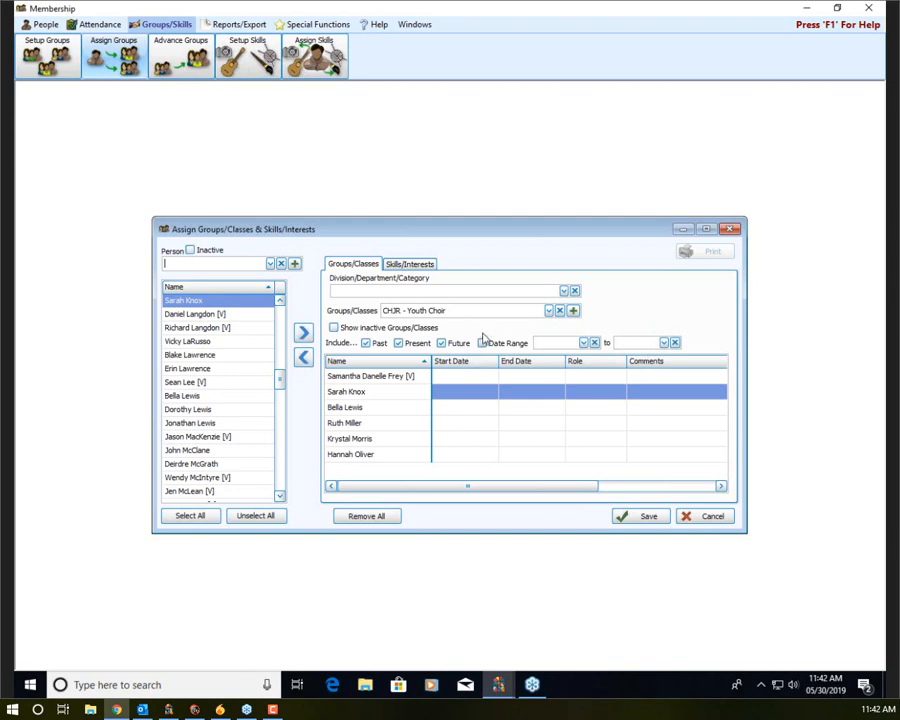
Review the role choices for the person added to the Youth Choir without assigning a role
{"action": "left_click", "coordinate": [604, 395]}
{"action": "left_click", "coordinate": [594, 392]}
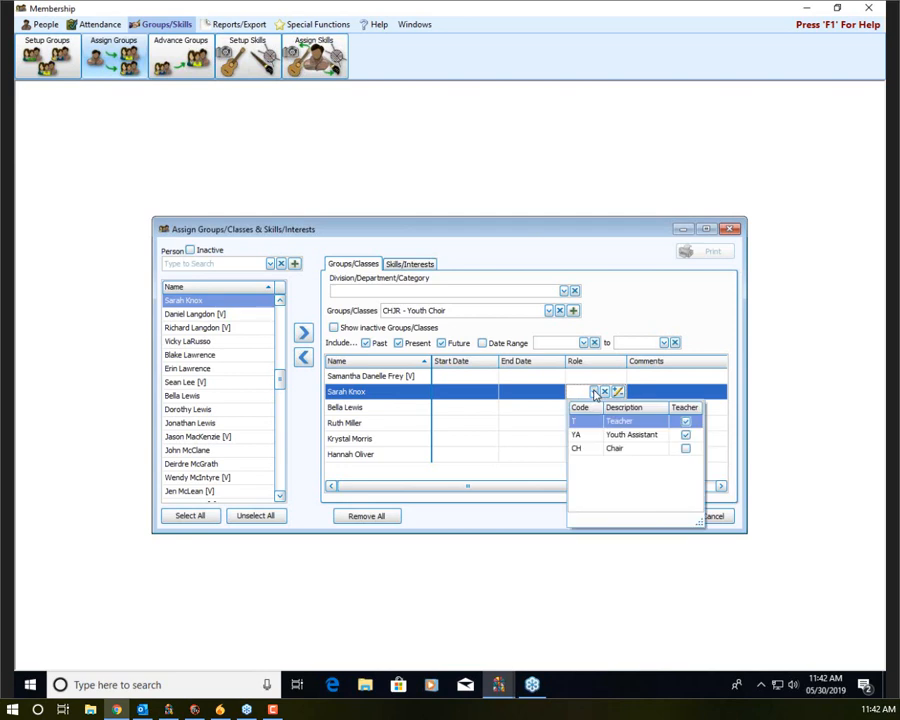
{"action": "left_click", "coordinate": [594, 392]}
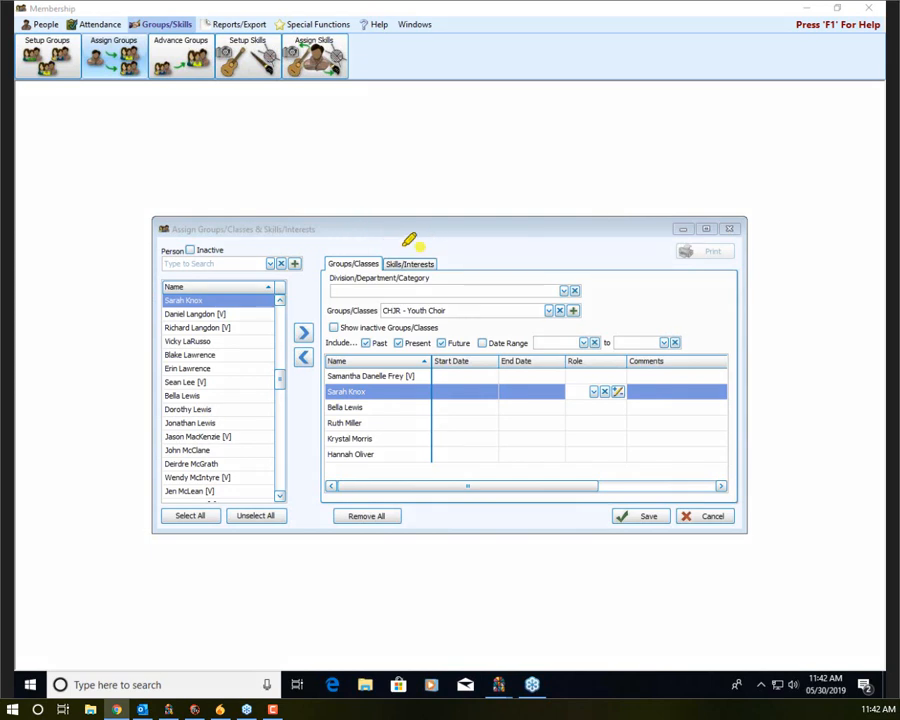
{"action": "mouse_move", "coordinate": [409, 242]}
{"action": "left_mouse_down"}
{"action": "mouse_move", "coordinate": [335, 241]}
{"action": "mouse_move", "coordinate": [318, 252]}
{"action": "mouse_move", "coordinate": [400, 273]}
{"action": "mouse_move", "coordinate": [443, 266]}
{"action": "mouse_move", "coordinate": [428, 239]}
{"action": "left_mouse_up"}
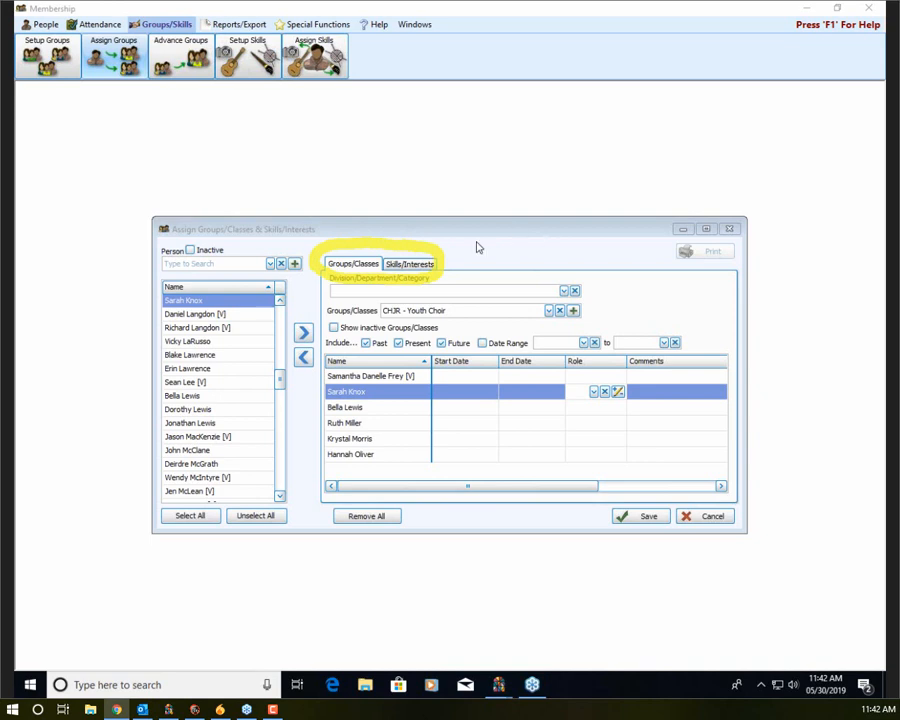
Switch to skills and interests assignment without saving the Youth Choir changes, and select the PHT - Photography skill
{"action": "left_click", "coordinate": [415, 267]}
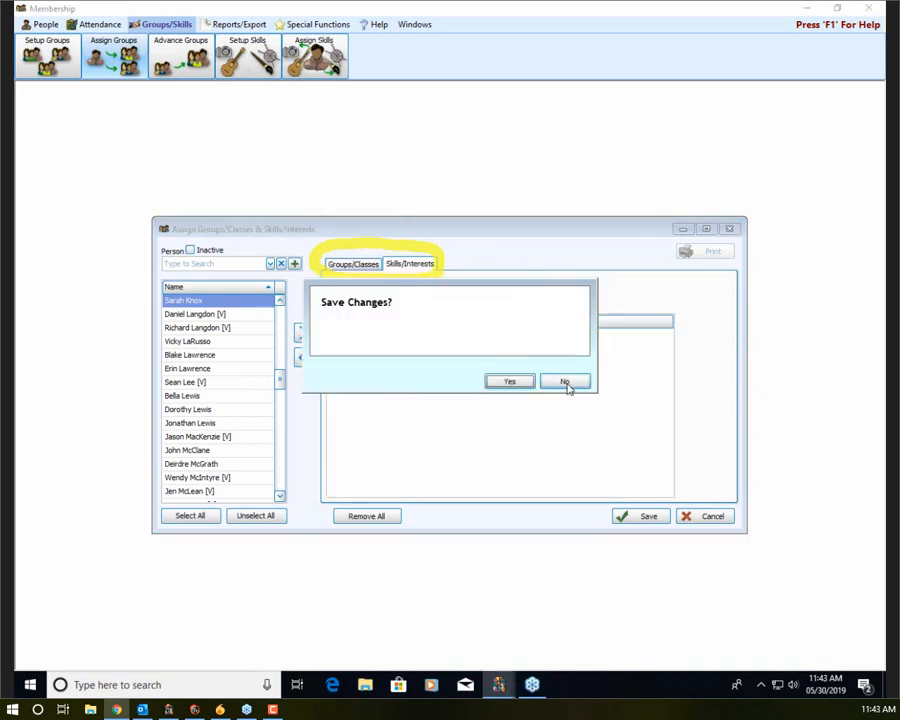
{"action": "left_click", "coordinate": [566, 381]}
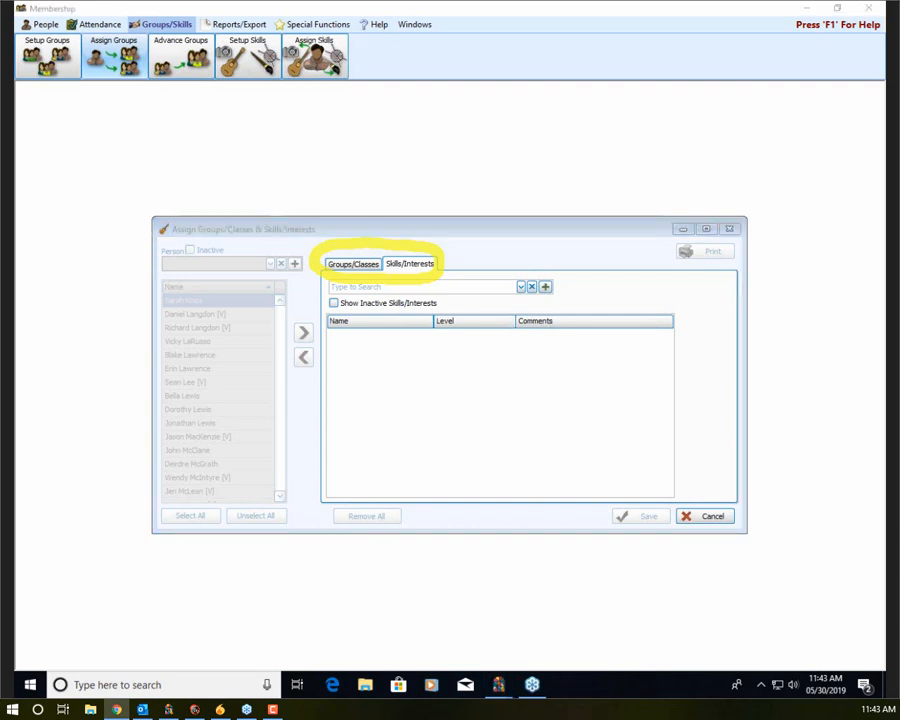
{"action": "left_click", "coordinate": [519, 288]}
{"action": "scroll", "coordinate": [398, 332], "scroll_direction": "down", "scroll_amount": 3}
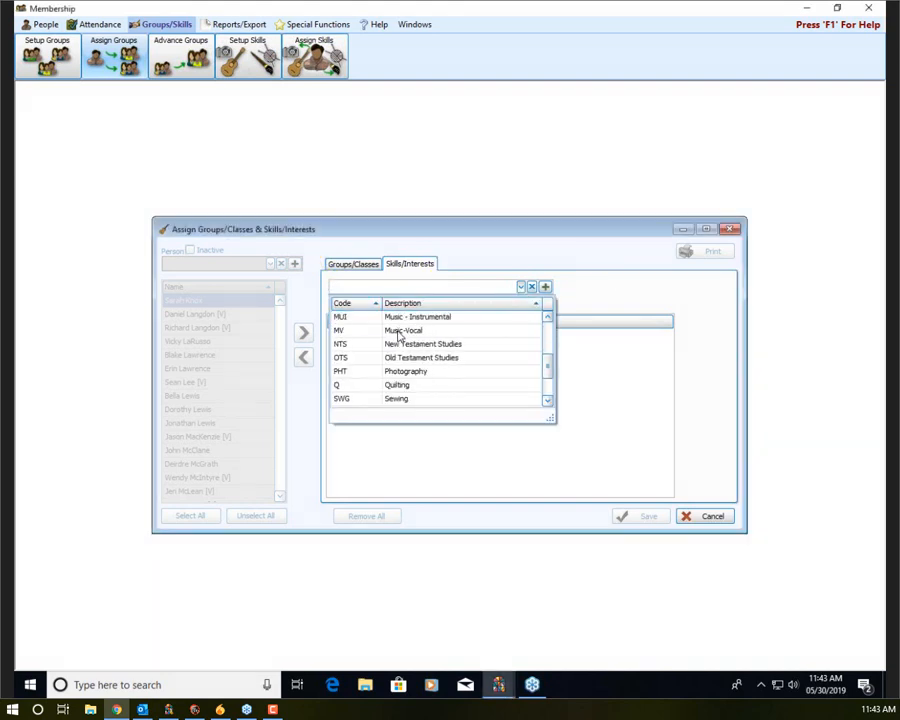
{"action": "scroll", "coordinate": [400, 342], "scroll_direction": "down", "scroll_amount": 1}
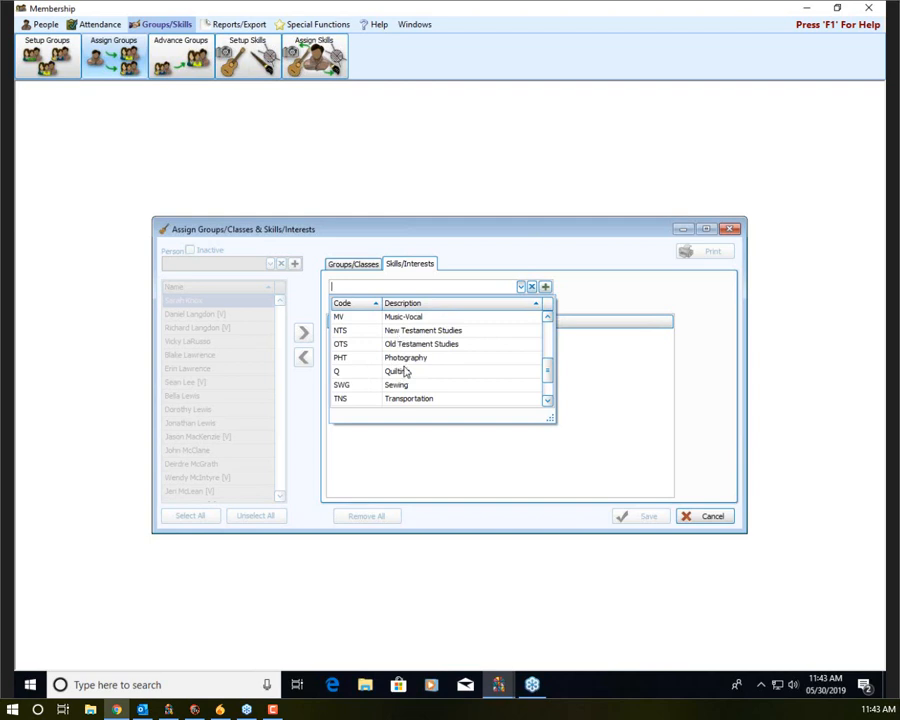
{"action": "left_click", "coordinate": [405, 360]}
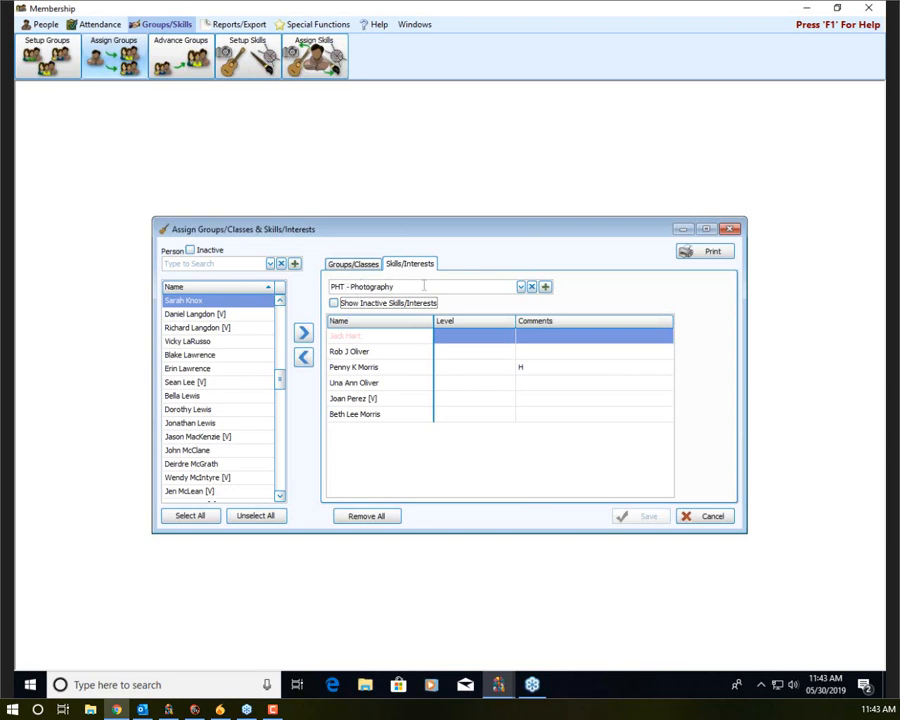
Add two people from the name list to the Photography skill and remove the visitor assigned to it
{"action": "double_click", "coordinate": [204, 356]}
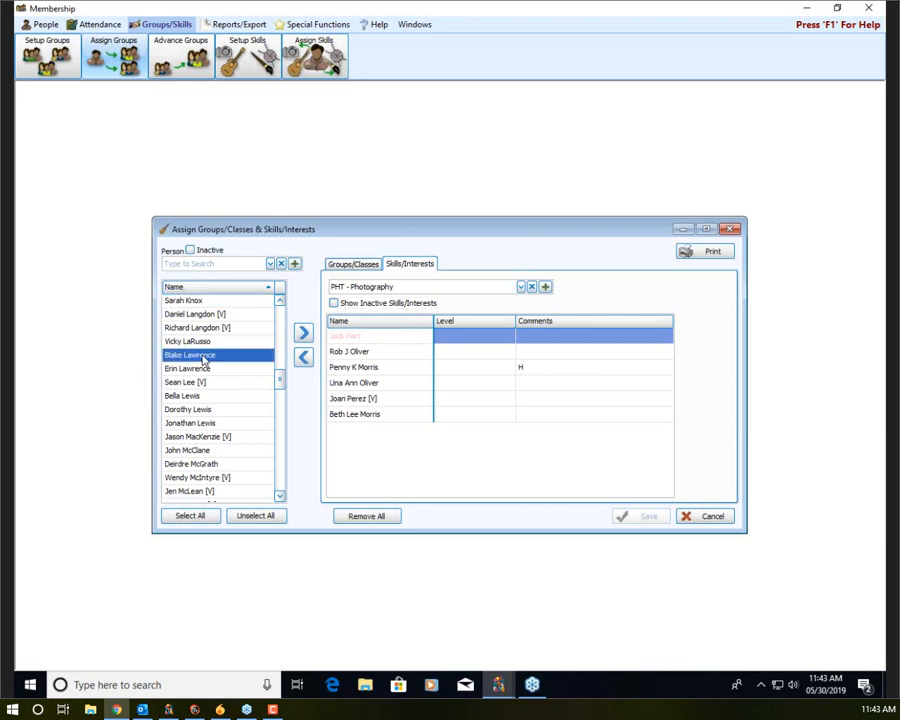
{"action": "left_click", "coordinate": [211, 452]}
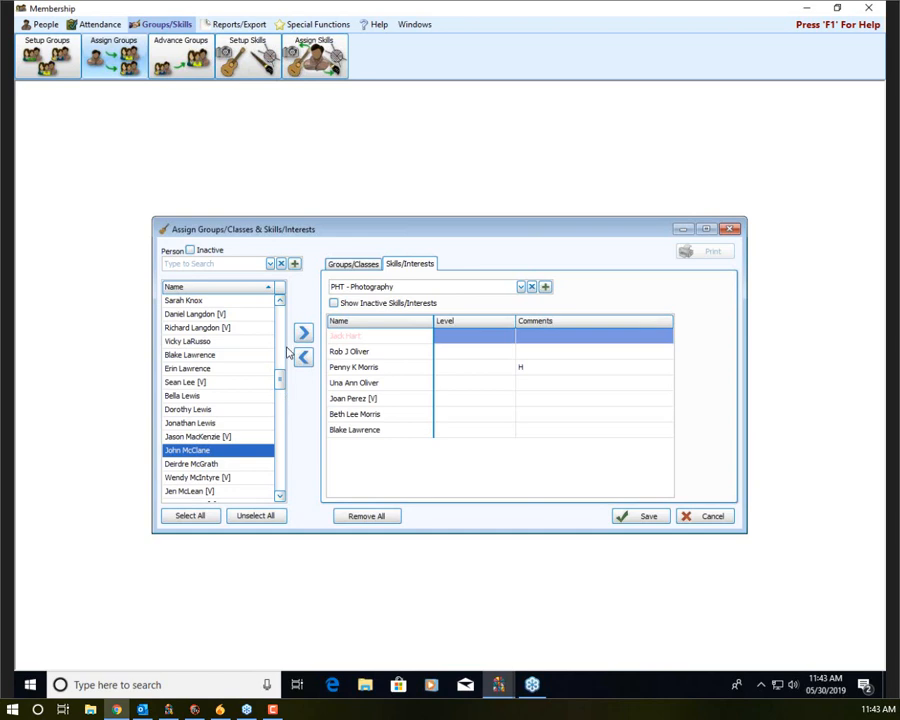
{"action": "left_click", "coordinate": [305, 336]}
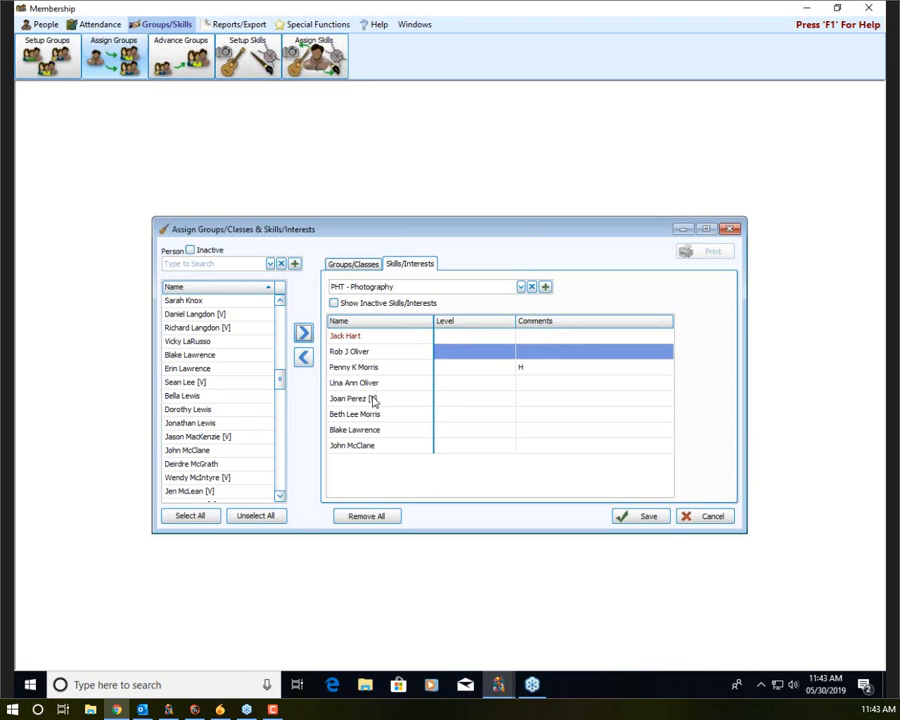
{"action": "left_click", "coordinate": [366, 398]}
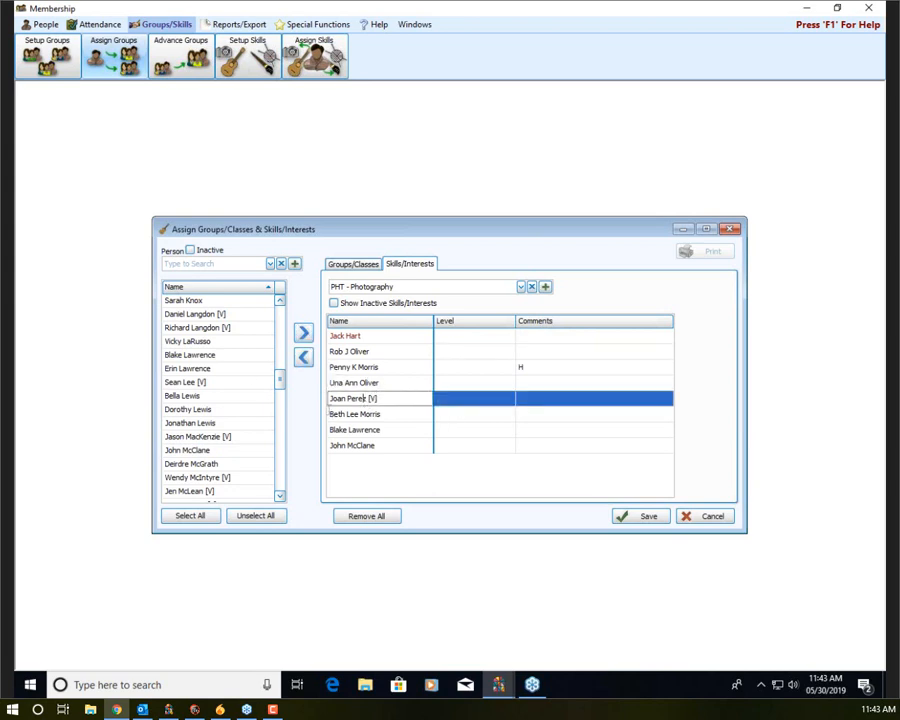
{"action": "left_click", "coordinate": [304, 358]}
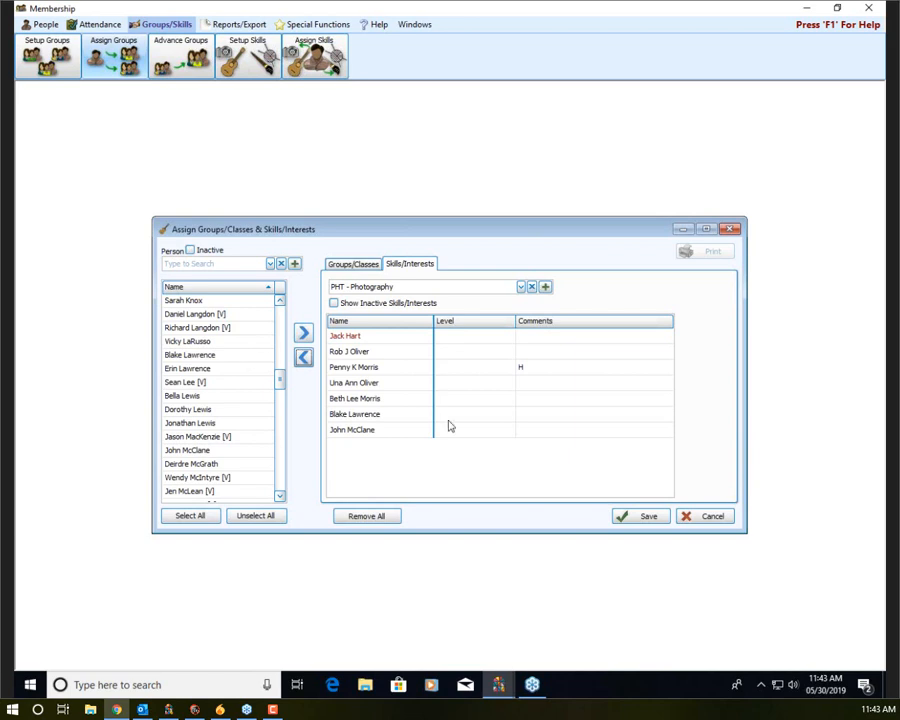
Cancel the Photography assignment changes and open the Assign Skills function
{"action": "left_click", "coordinate": [712, 517]}
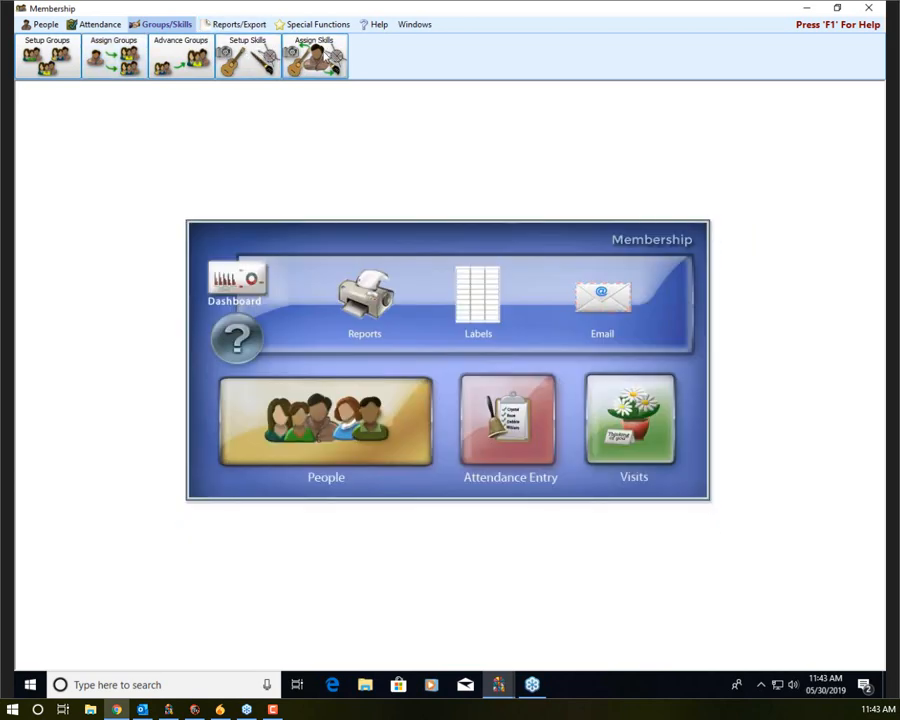
{"action": "left_click", "coordinate": [334, 65]}
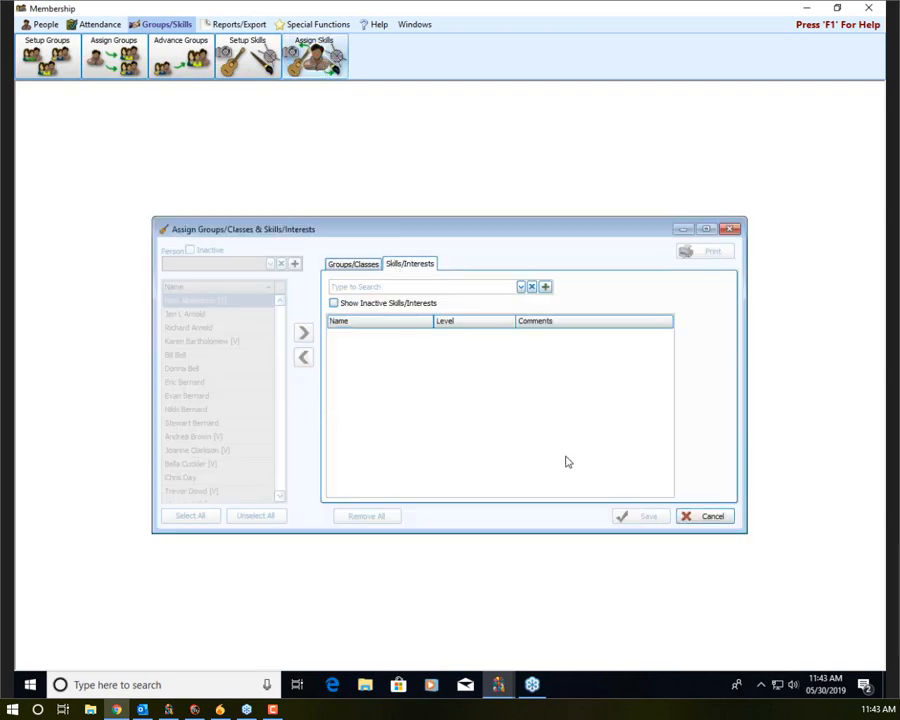
Compare the Groups/Classes and Skills/Interests assignment views, and close the assignment window without assigning anyone
{"action": "left_click", "coordinate": [348, 268]}
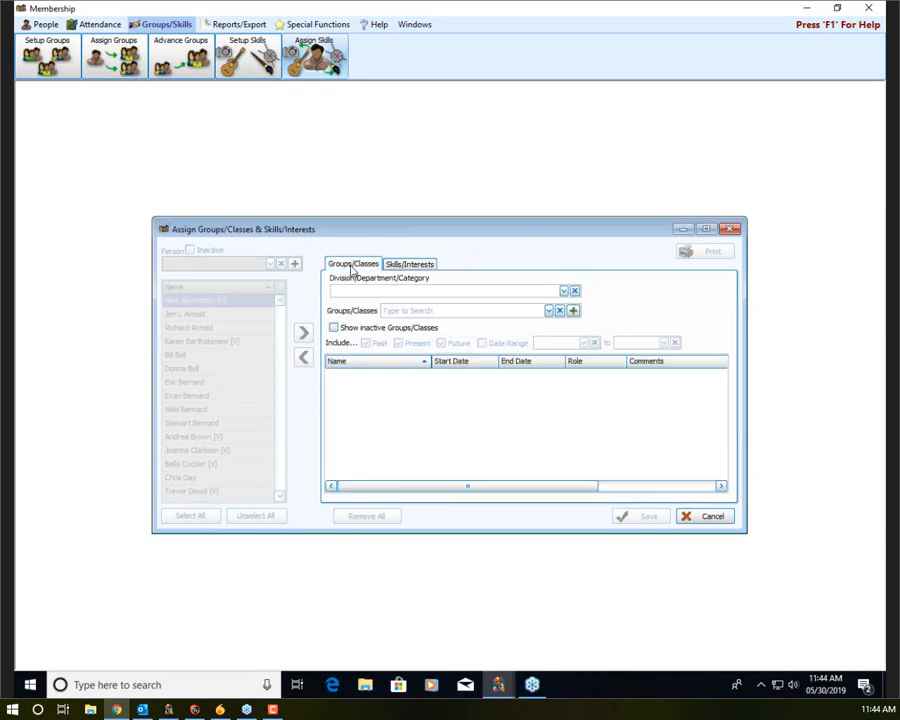
{"action": "left_click", "coordinate": [398, 264]}
{"action": "left_click", "coordinate": [332, 268]}
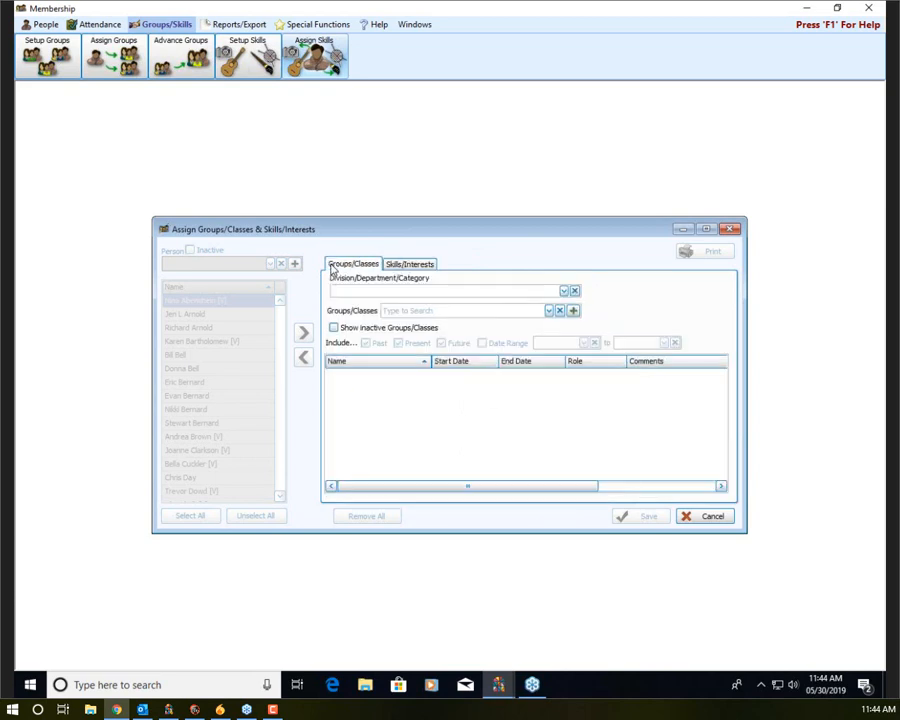
{"action": "left_click", "coordinate": [411, 264]}
{"action": "left_click", "coordinate": [362, 264]}
{"action": "left_click", "coordinate": [406, 265]}
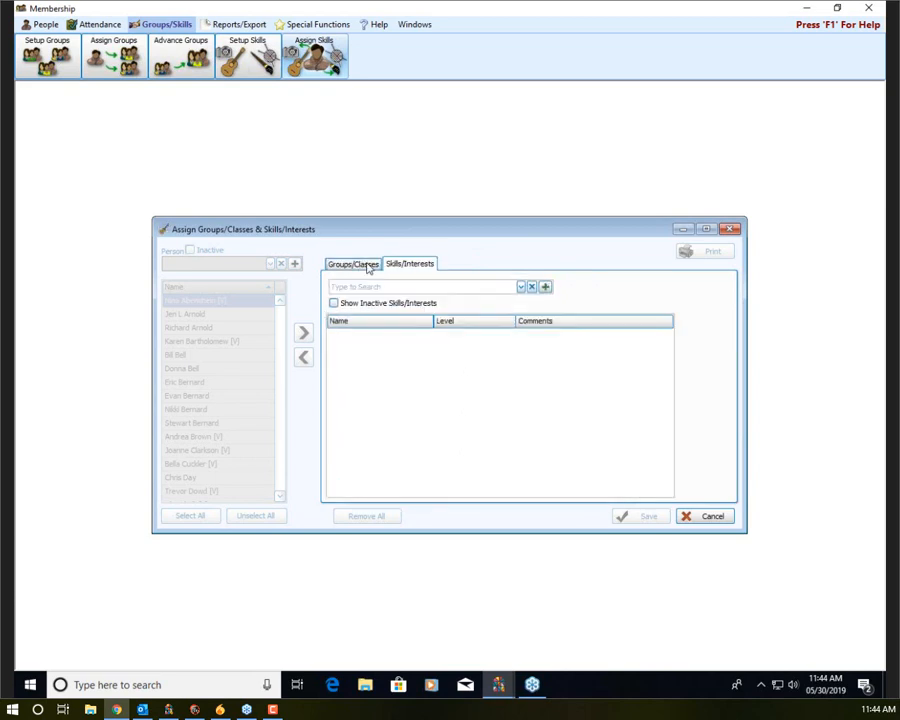
{"action": "left_click", "coordinate": [368, 263]}
{"action": "left_click", "coordinate": [416, 263]}
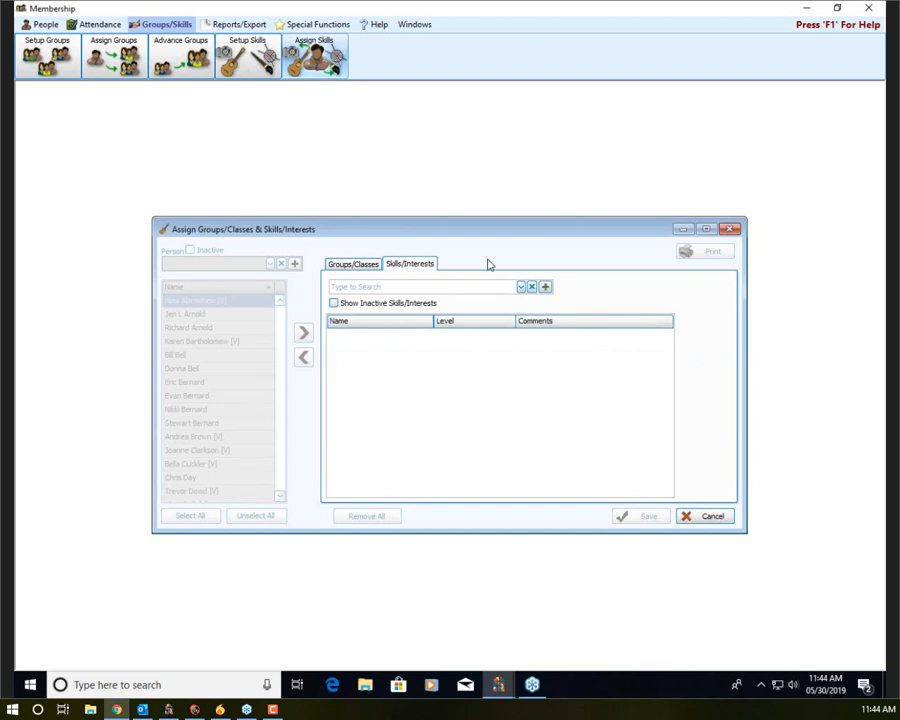
{"action": "left_click", "coordinate": [731, 229]}
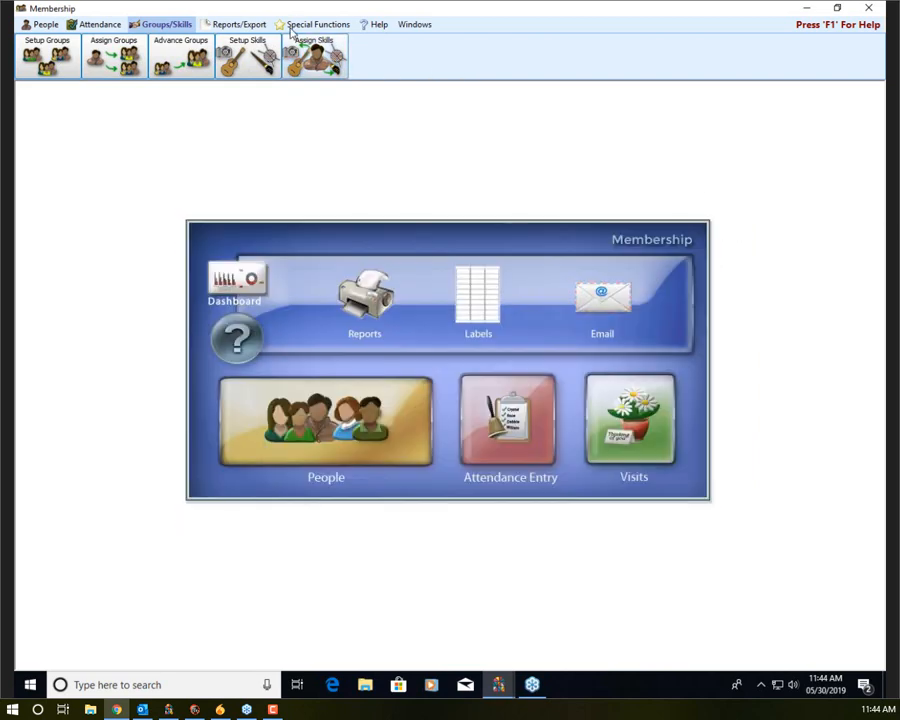
Find the members and visitors whose age is between 13 and 18
{"action": "left_click", "coordinate": [44, 24]}
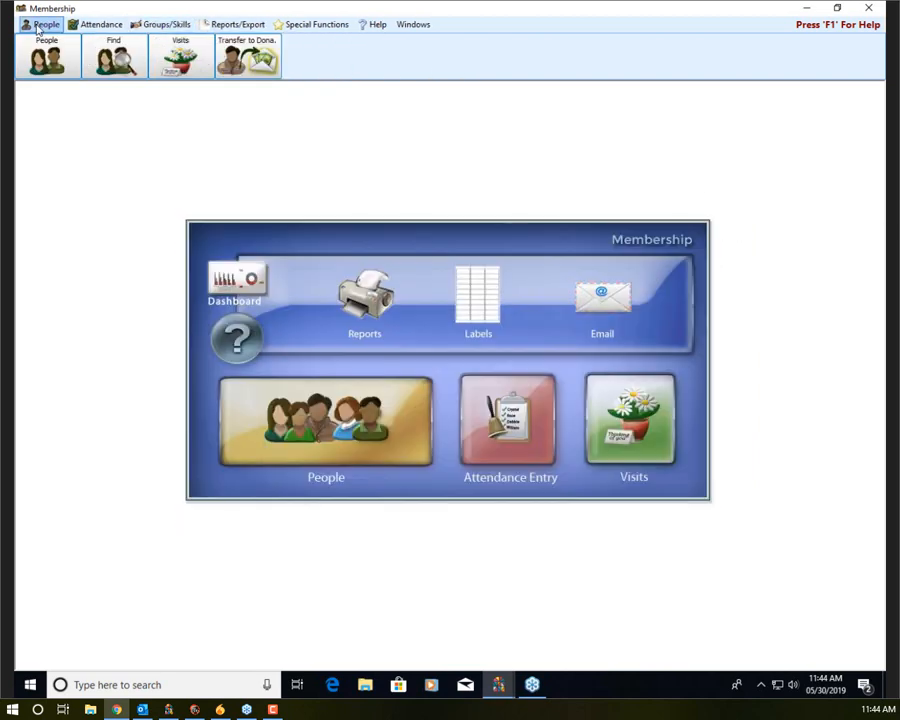
{"action": "left_click", "coordinate": [120, 59]}
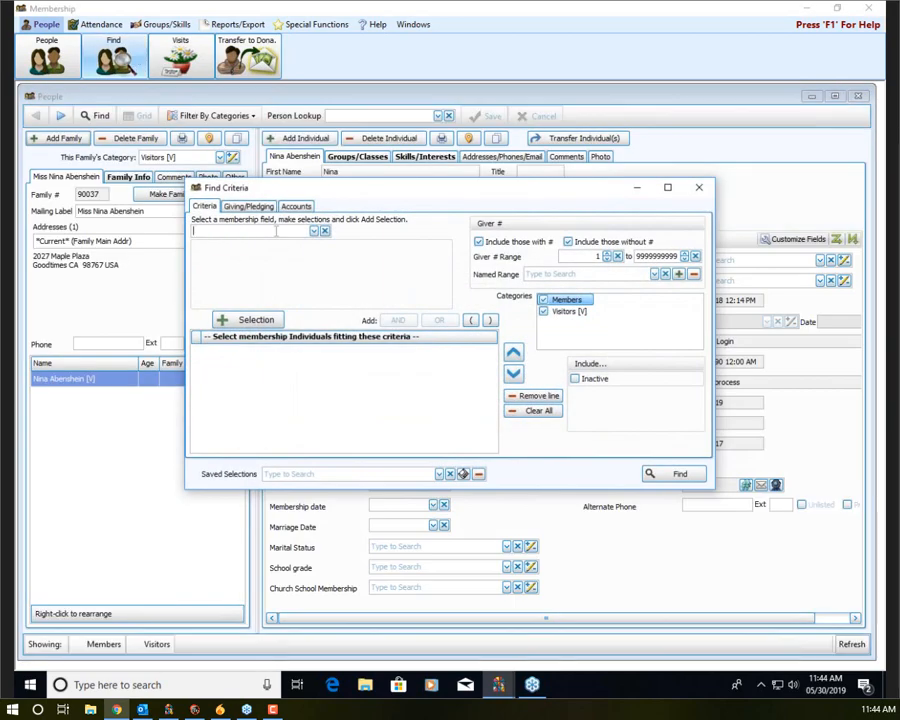
{"action": "type", "text": "ge"}
{"action": "key", "text": "Return"}
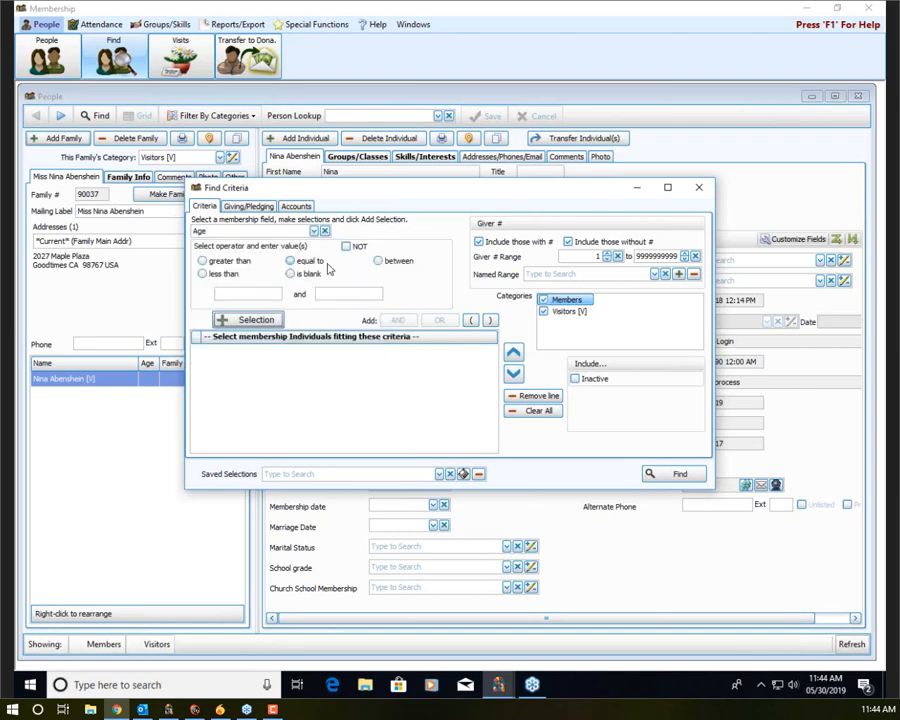
{"action": "left_click", "coordinate": [380, 261]}
{"action": "left_click", "coordinate": [224, 293]}
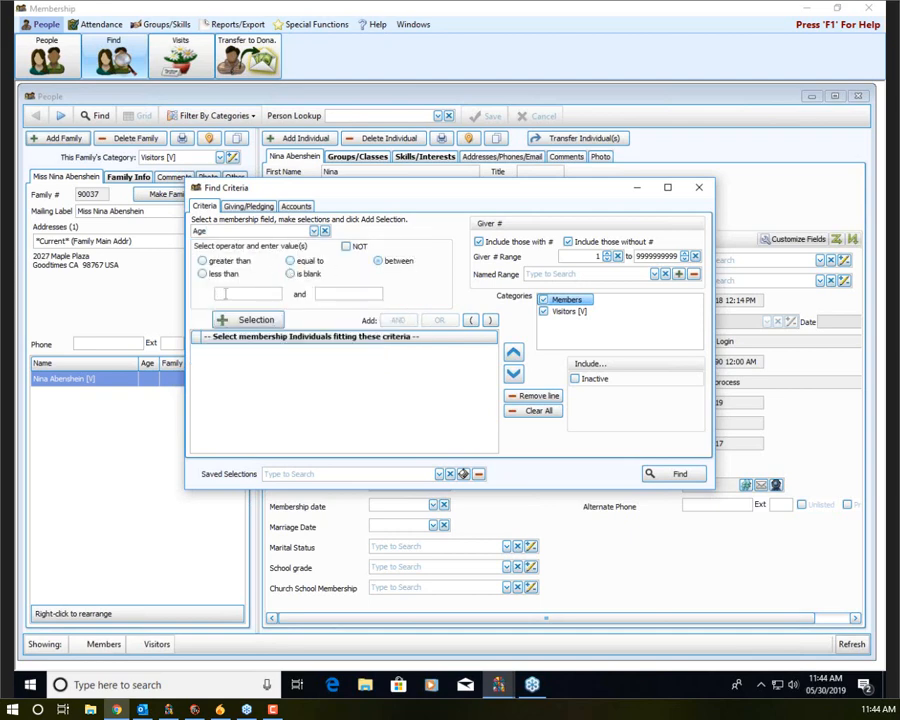
{"action": "type", "text": "13"}
{"action": "left_click", "coordinate": [318, 293]}
{"action": "left_click", "coordinate": [224, 320]}
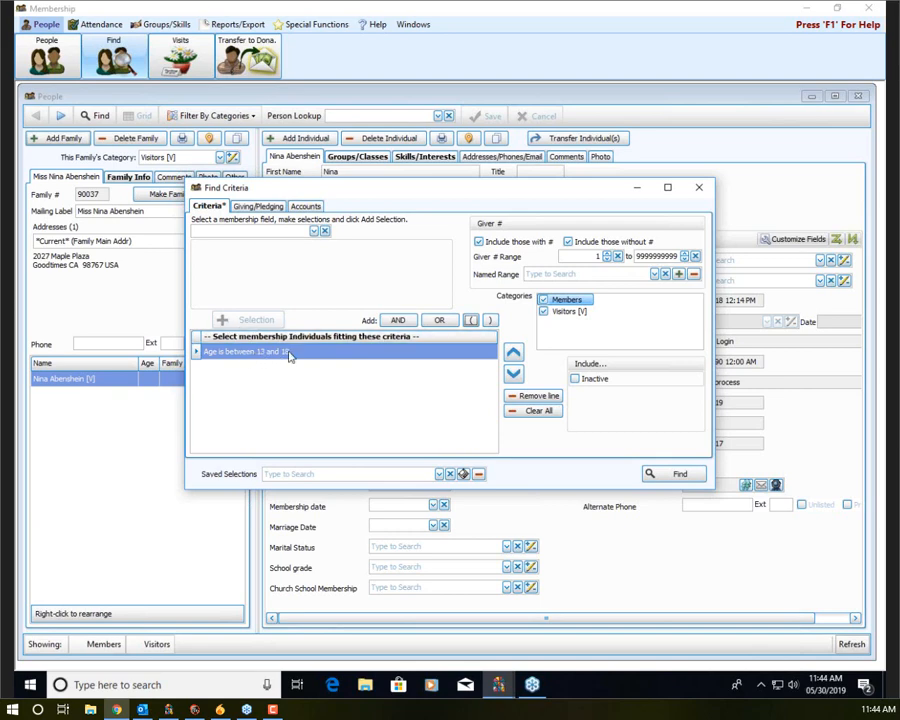
{"action": "left_click", "coordinate": [665, 475]}
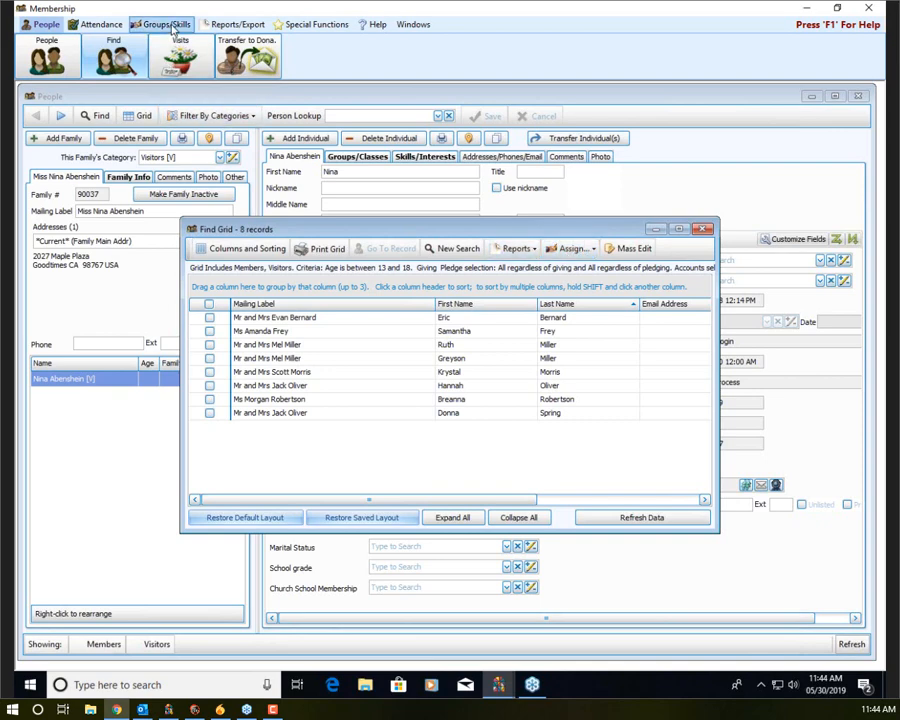
Start a Groups/Classes assignment from the found people and choose the YF02 - Youth Volunteering group
{"action": "left_click", "coordinate": [172, 25]}
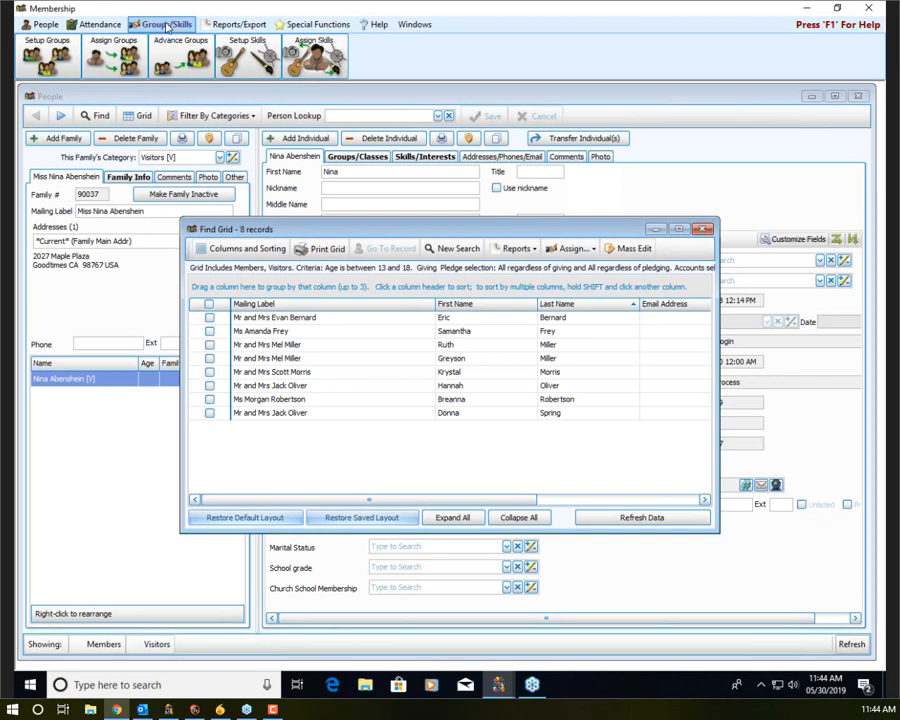
{"action": "left_click", "coordinate": [590, 250]}
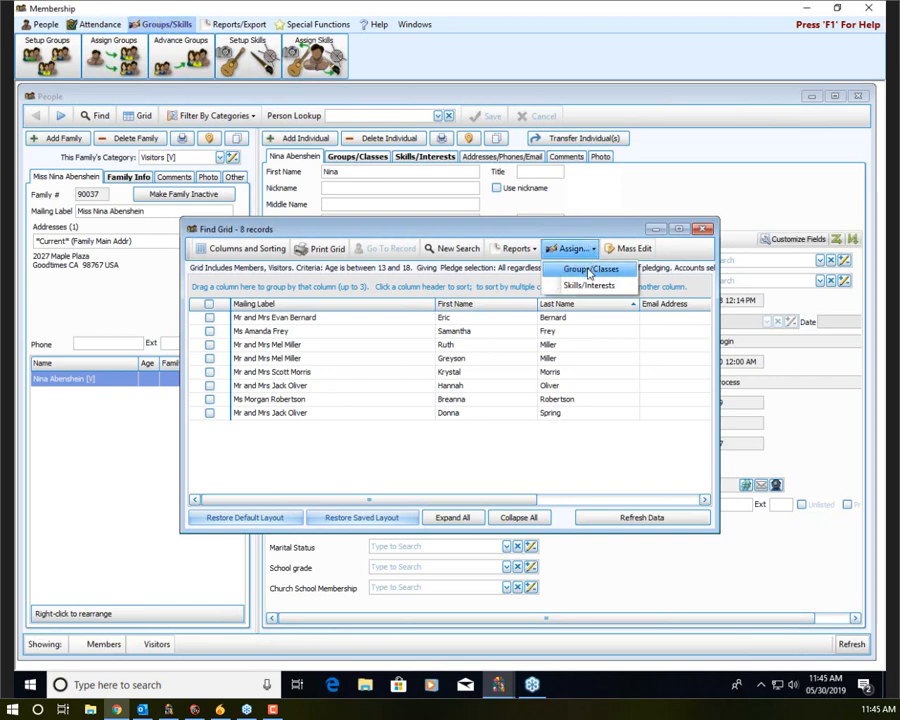
{"action": "left_click", "coordinate": [589, 272]}
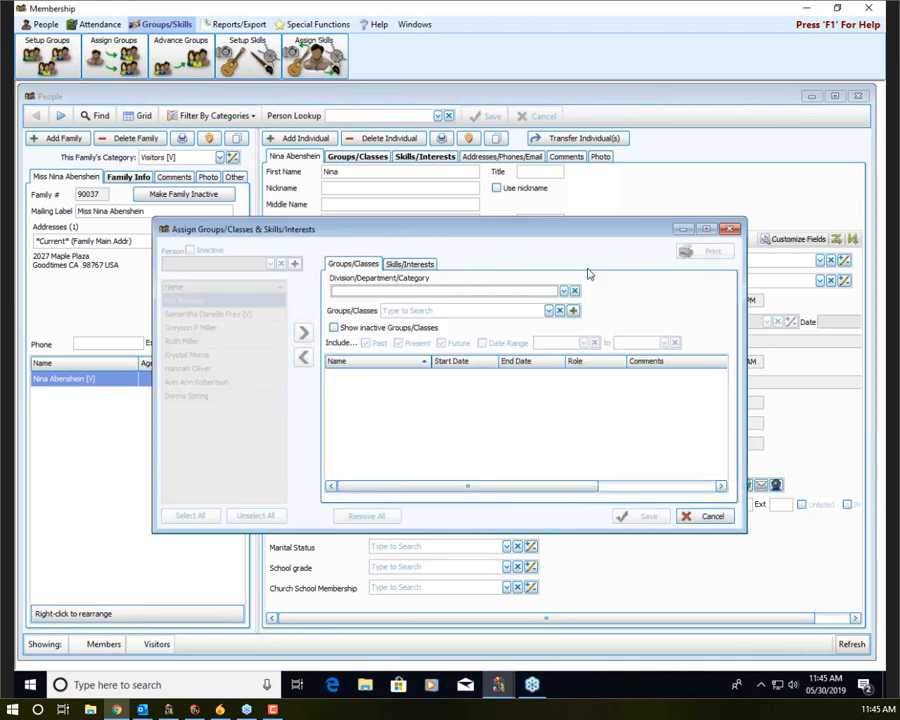
{"action": "left_click", "coordinate": [548, 310]}
{"action": "left_click_drag", "start_coordinate": [598, 358], "coordinate": [601, 412]}
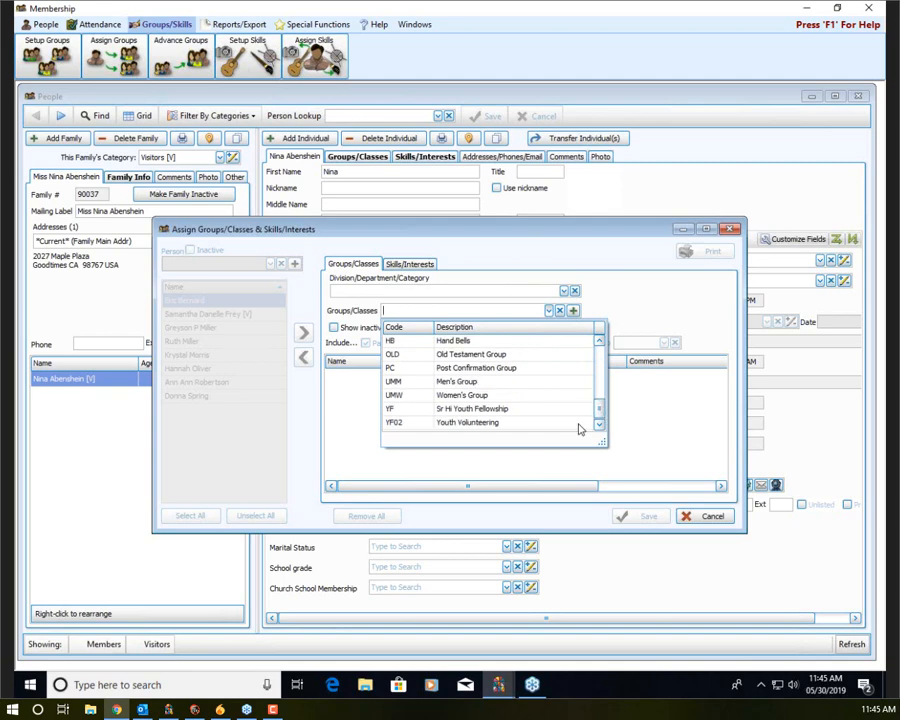
{"action": "left_click", "coordinate": [467, 423]}
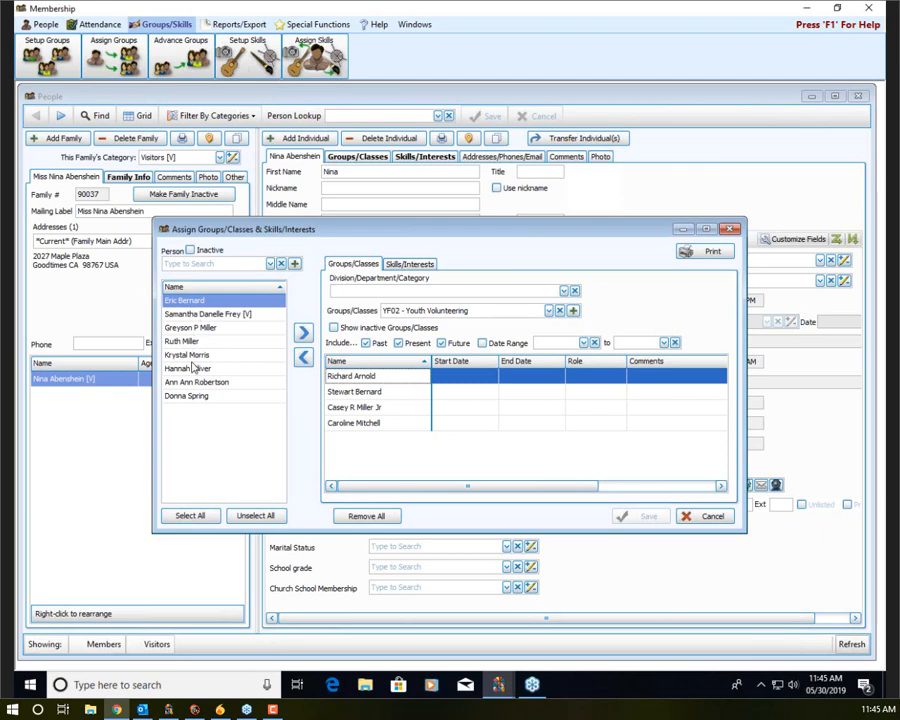
Add all the found people to the Youth Volunteering group and save without entering start or end dates
{"action": "left_click", "coordinate": [190, 516]}
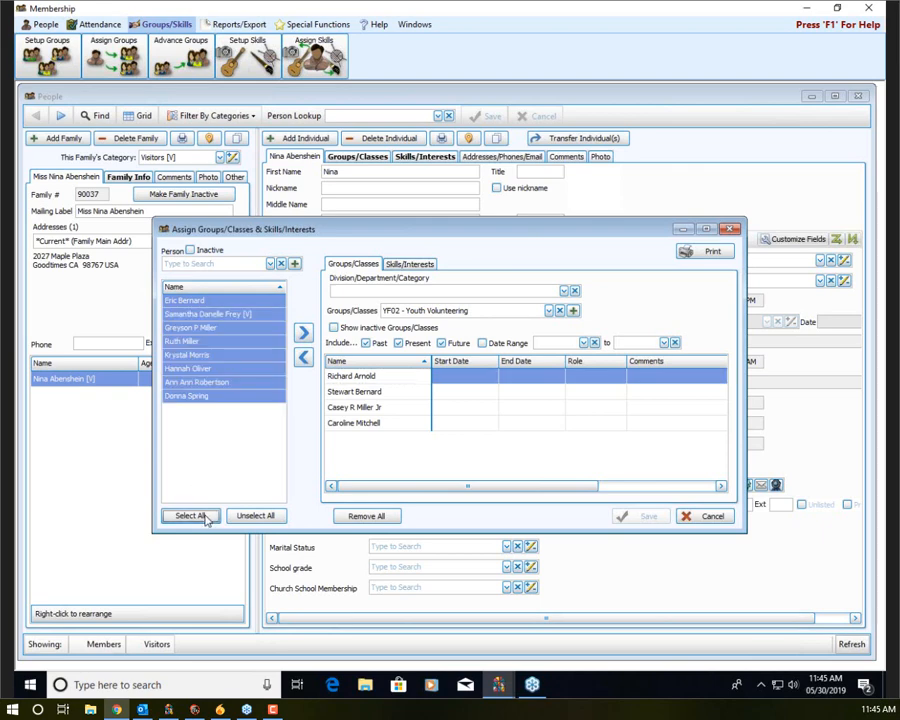
{"action": "left_click", "coordinate": [304, 333]}
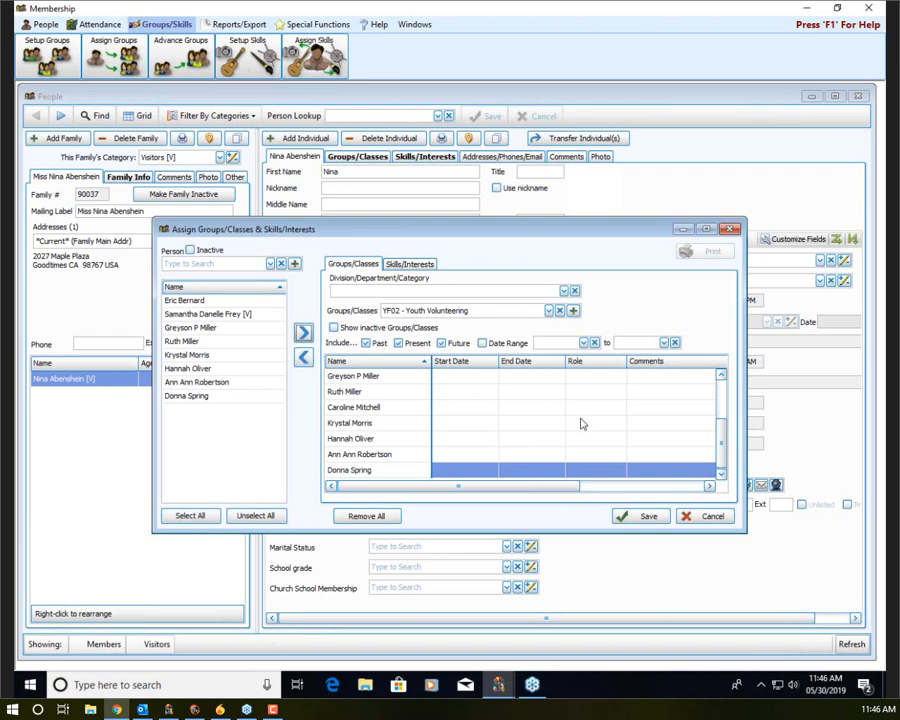
{"action": "left_click", "coordinate": [646, 516]}
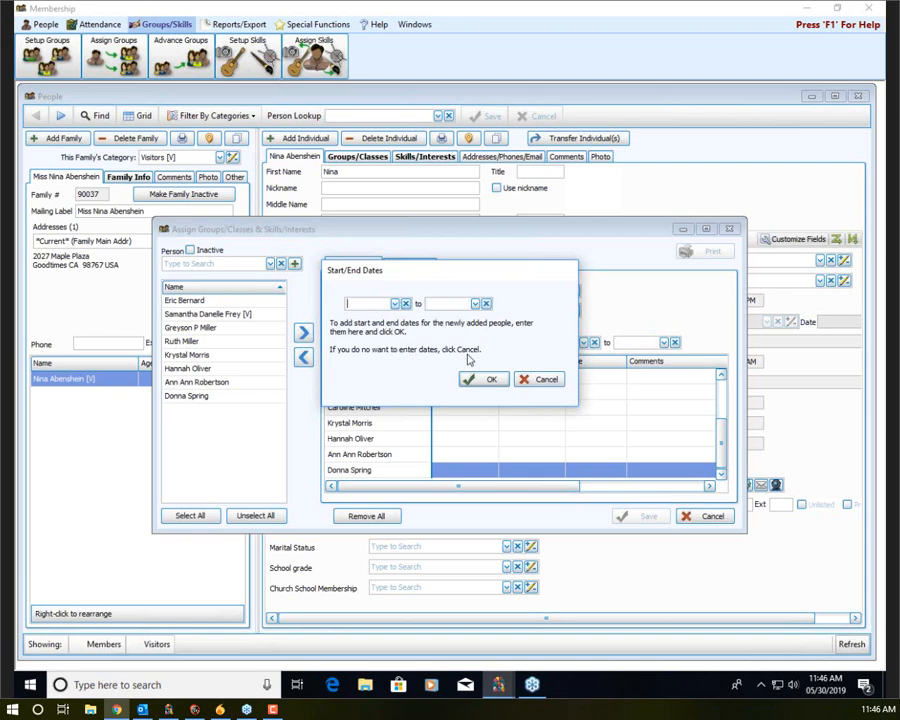
{"action": "left_click", "coordinate": [544, 380]}
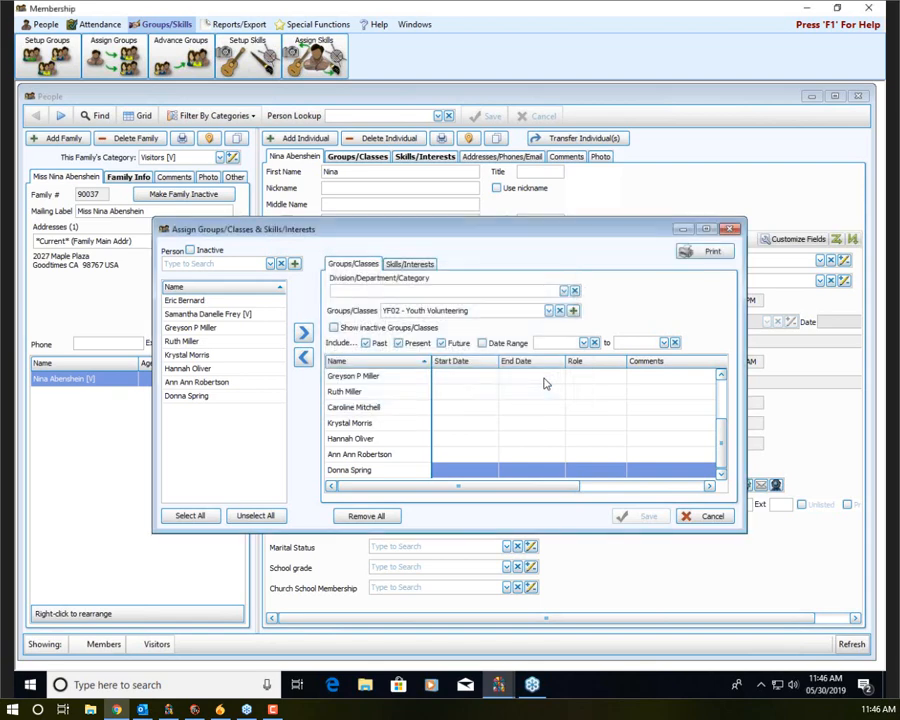